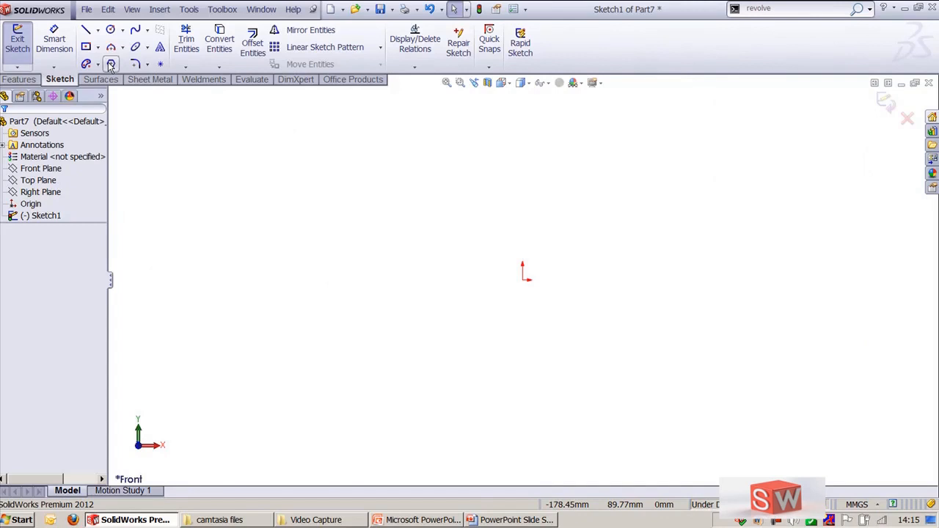
- Sketch a polygon centred on the origin with an inscribed circle about 104 mm in diameter, and give it 6 sides
{"action": "left_click", "coordinate": [186, 10]}
{"action": "mouse_move", "coordinate": [257, 160]}
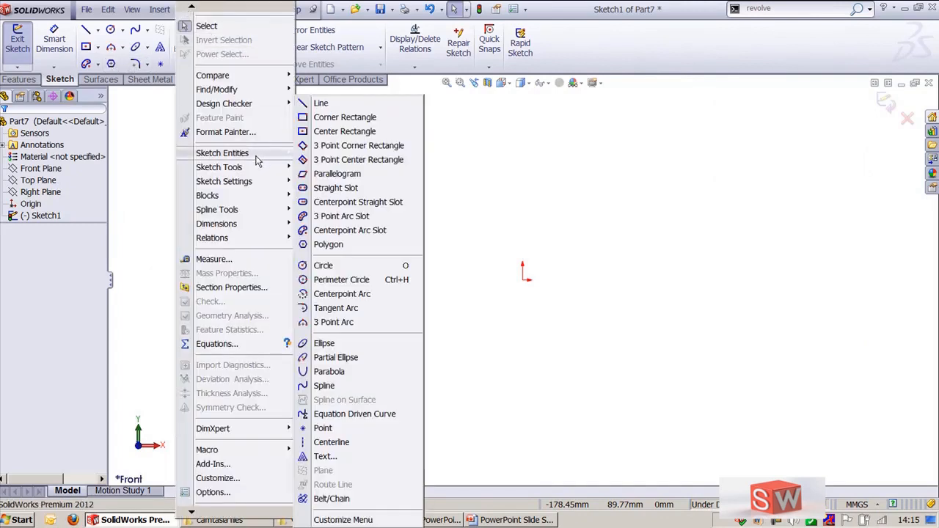
{"action": "left_click", "coordinate": [344, 244]}
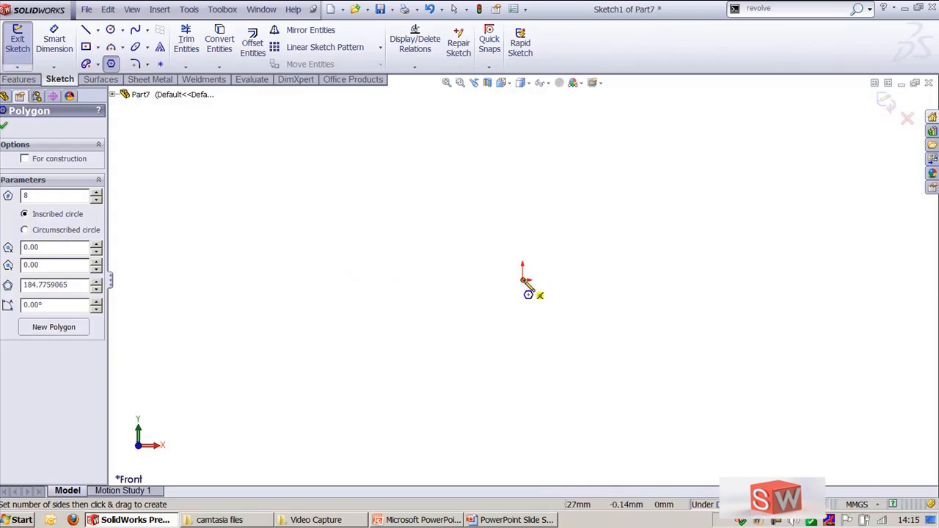
{"action": "left_click_drag", "start_coordinate": [523, 279], "coordinate": [647, 283]}
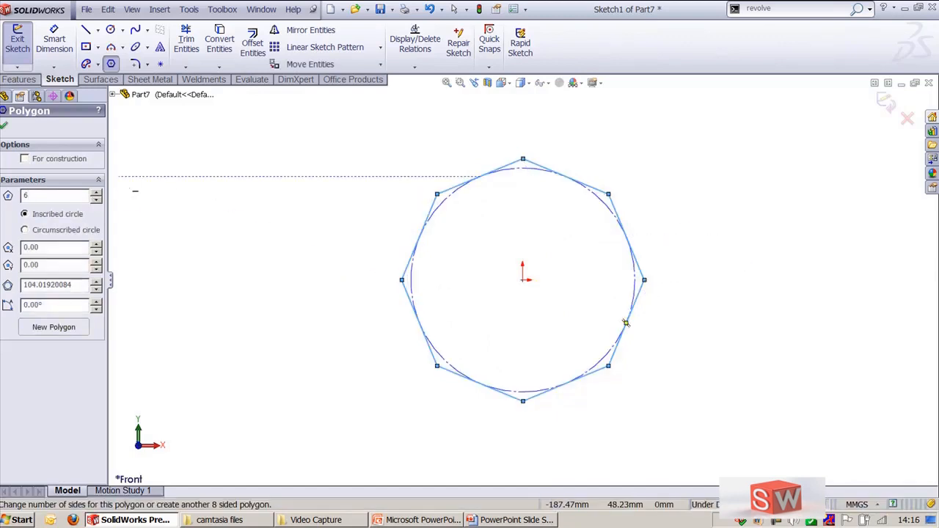
{"action": "key", "text": "Return"}
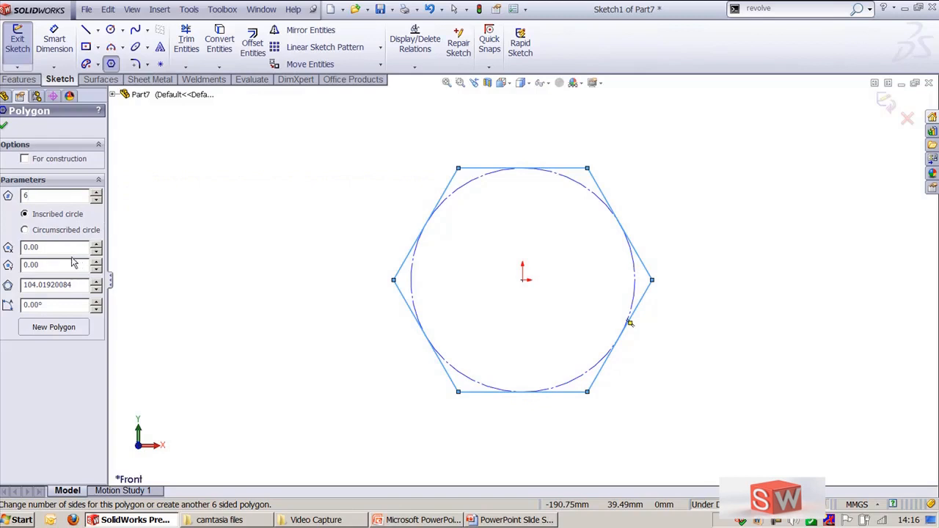
- Set the hexagon's inscribed circle diameter to 80 mm
{"action": "double_click", "coordinate": [88, 285]}
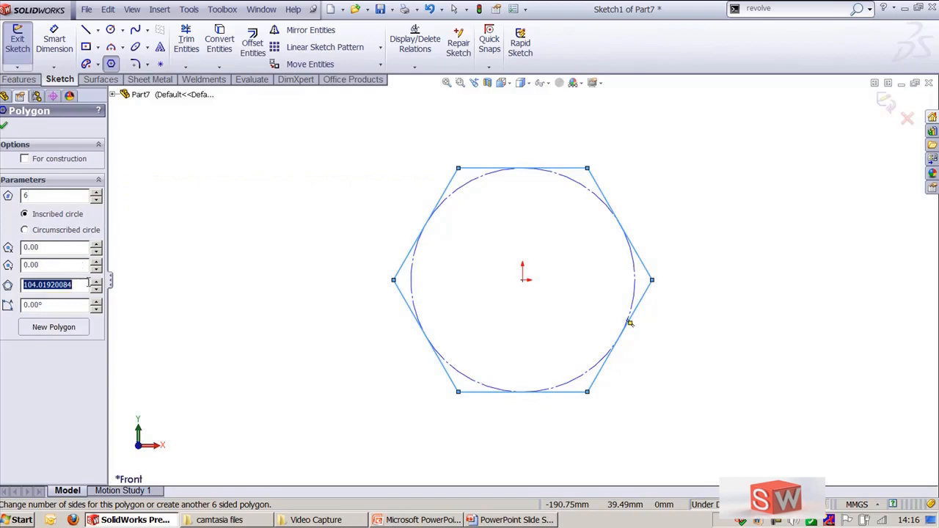
{"action": "type", "text": "80"}
{"action": "key", "text": "Return"}
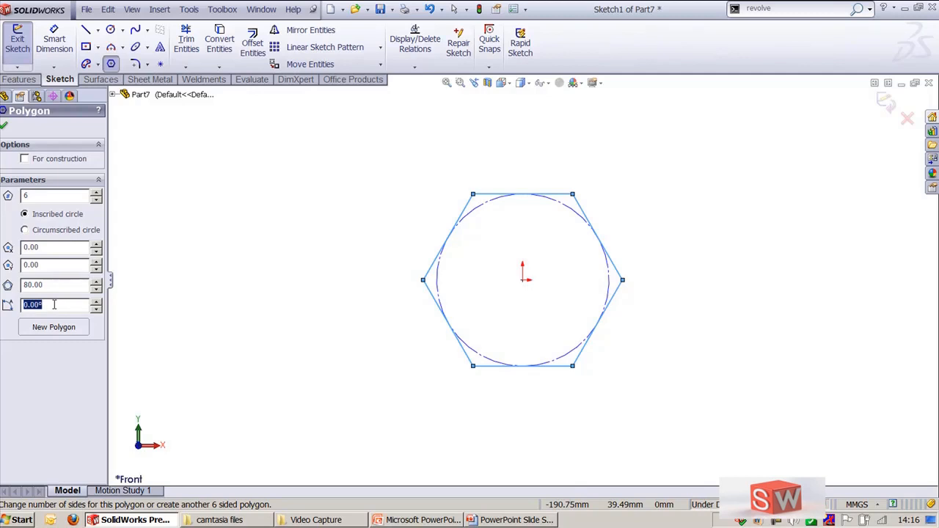
{"action": "left_click", "coordinate": [4, 125]}
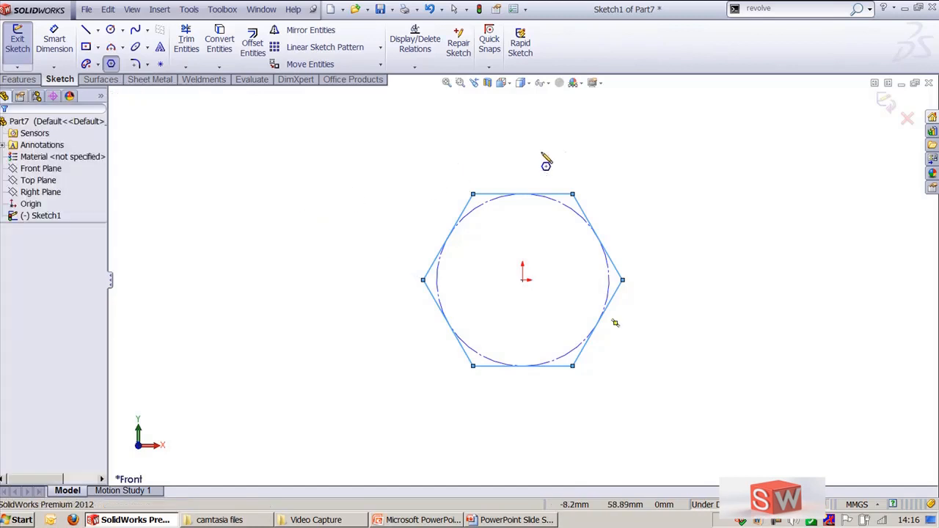
- Sketch a second, smaller hexagon to the right of the first, with its centre level with the origin
{"action": "middle_click_drag", "start_coordinate": [771, 257], "coordinate": [673, 267], "text": "ctrl"}
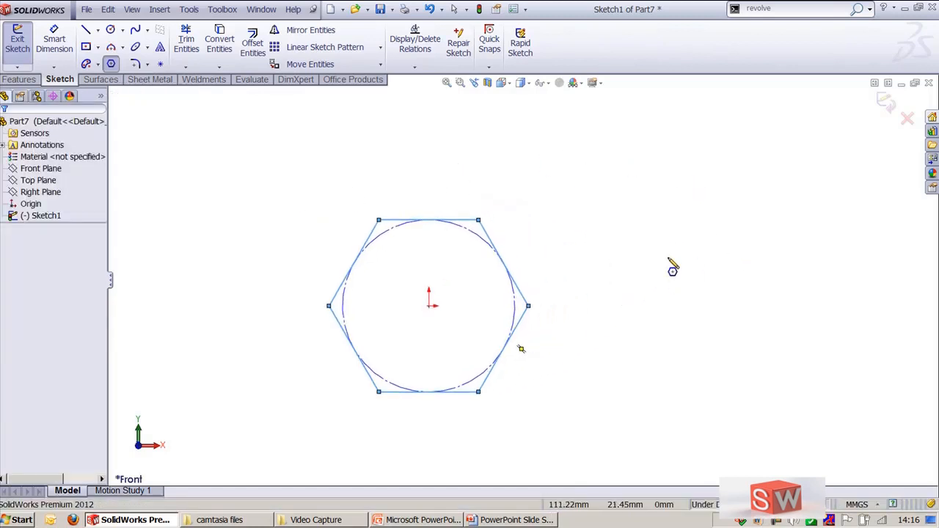
{"action": "left_click", "coordinate": [690, 305]}
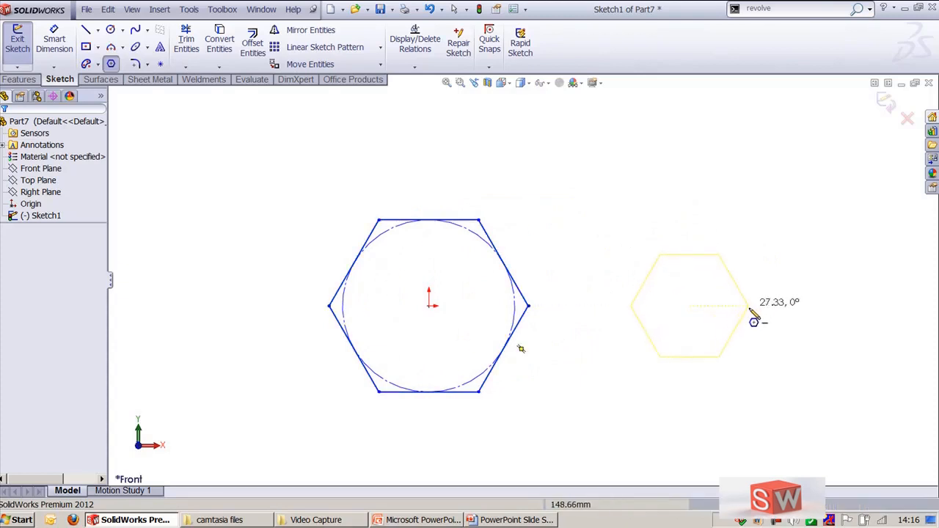
{"action": "left_click", "coordinate": [757, 306]}
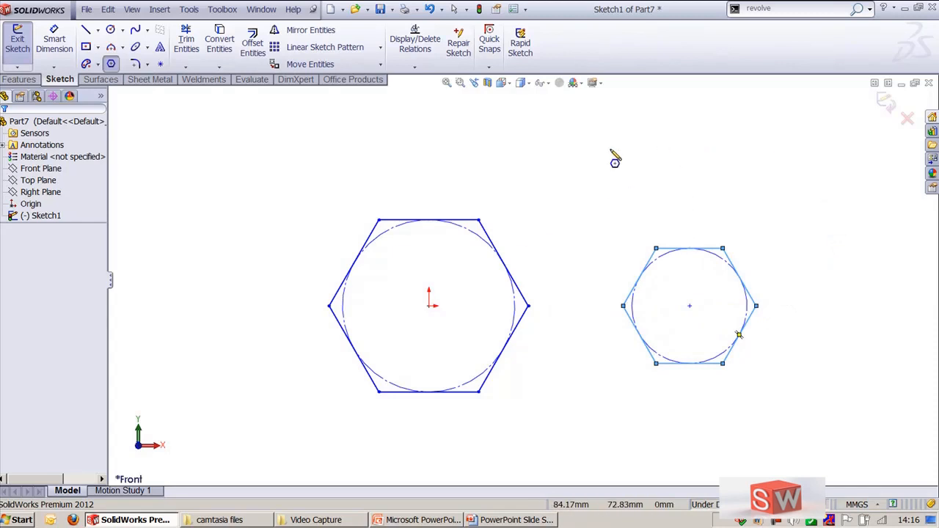
{"action": "key", "text": "Escape"}
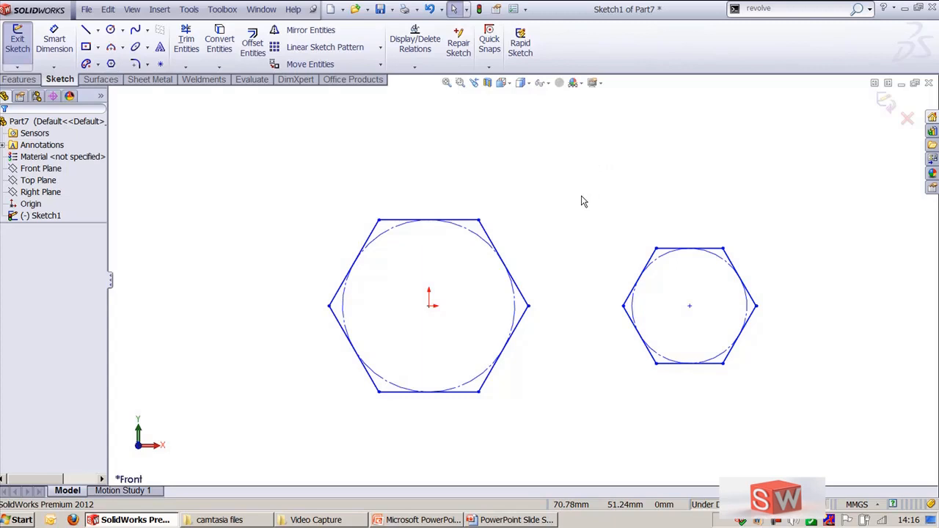
- Delete both hexagons from the sketch
{"action": "left_click_drag", "start_coordinate": [581, 200], "coordinate": [790, 401]}
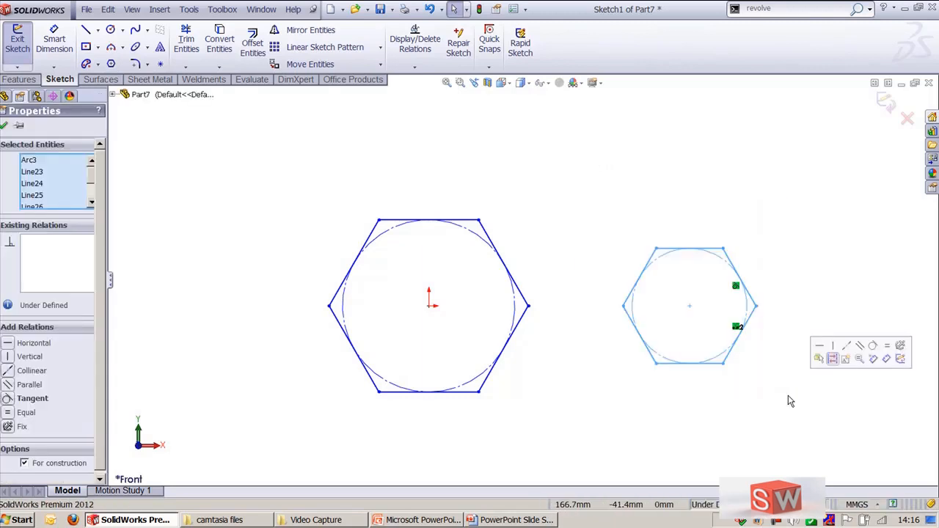
{"action": "key", "text": "Delete"}
{"action": "left_click_drag", "start_coordinate": [276, 181], "coordinate": [601, 423]}
{"action": "key", "text": "Delete"}
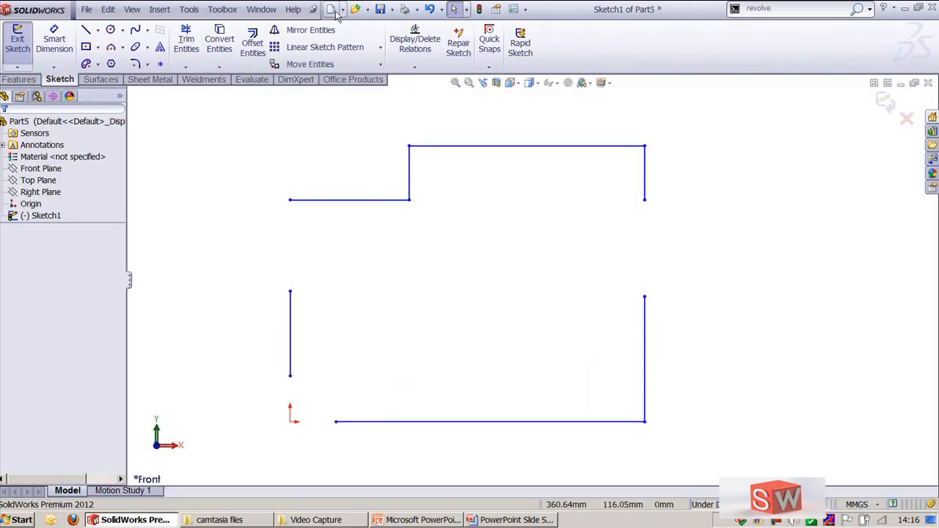
{"action": "left_click", "coordinate": [187, 9]}
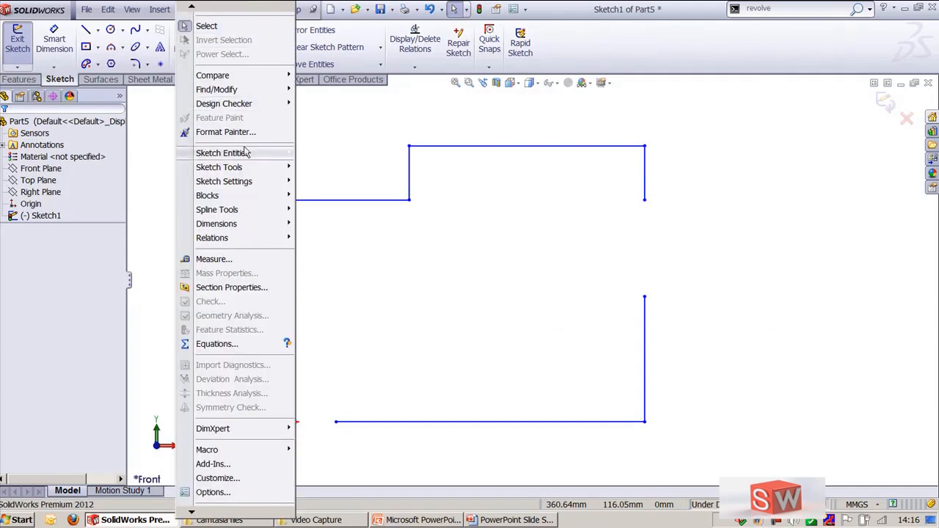
{"action": "mouse_move", "coordinate": [260, 173]}
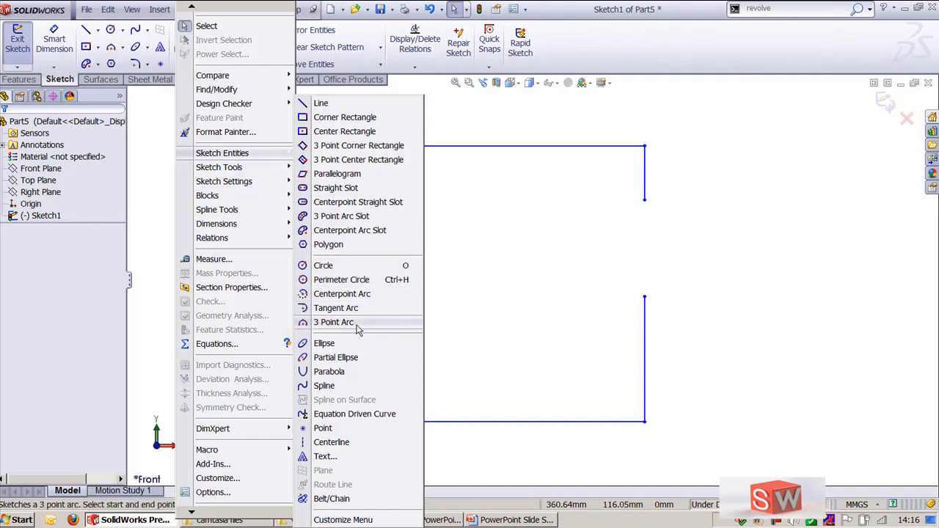
{"action": "left_click", "coordinate": [760, 250]}
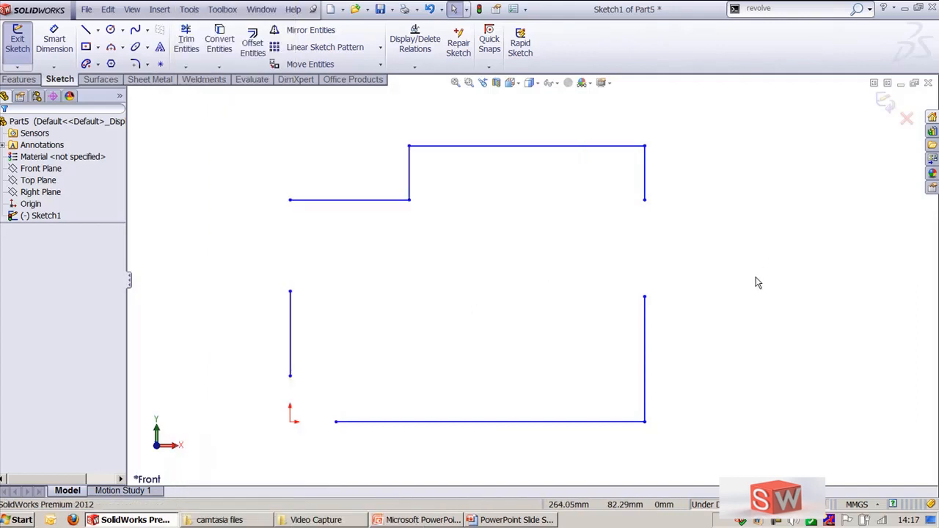
{"action": "left_click", "coordinate": [122, 30]}
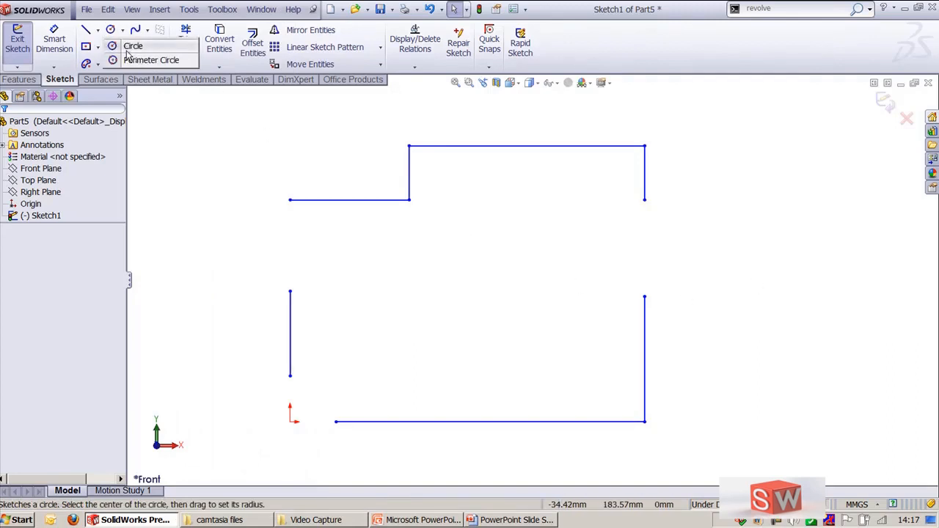
{"action": "left_click", "coordinate": [318, 145]}
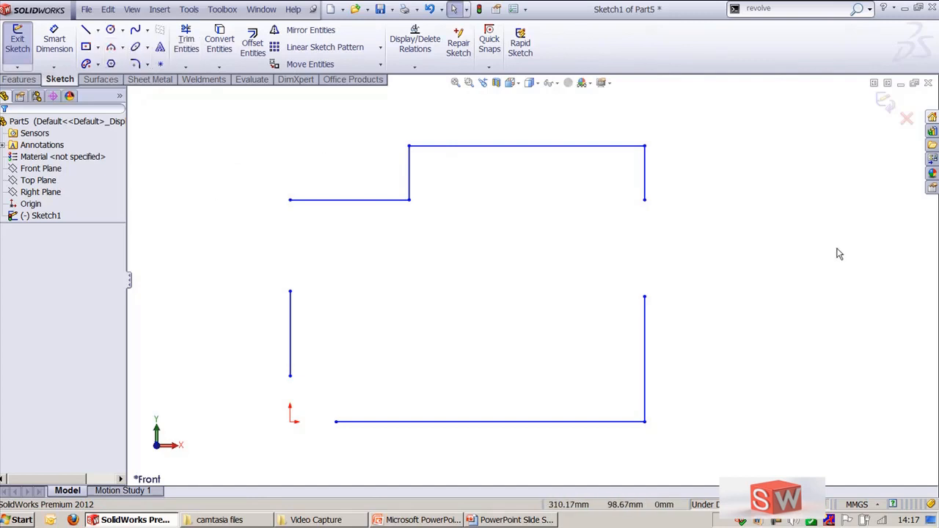
- Sketch a circle of about 31 mm radius on the profile's lower-right corner and a separate one of about 32 mm radius to its right
{"action": "key", "text": "c"}
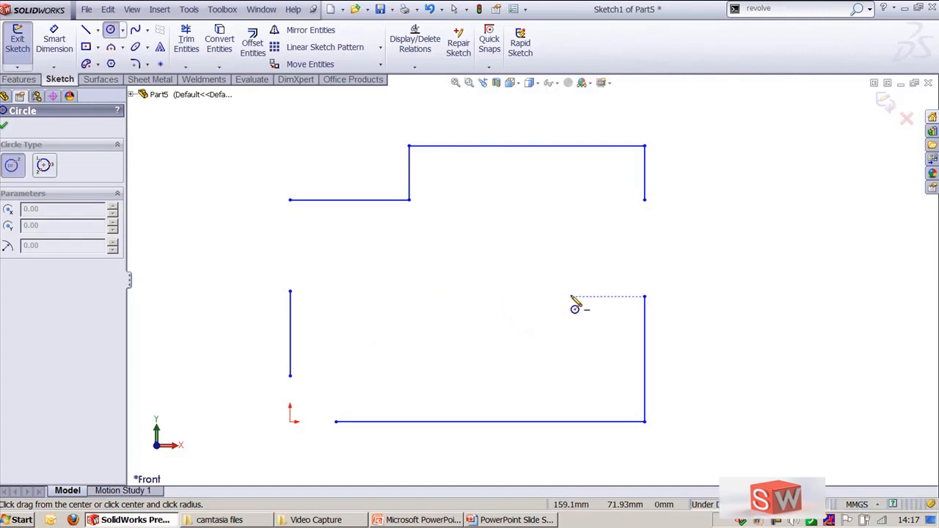
{"action": "left_click", "coordinate": [646, 422]}
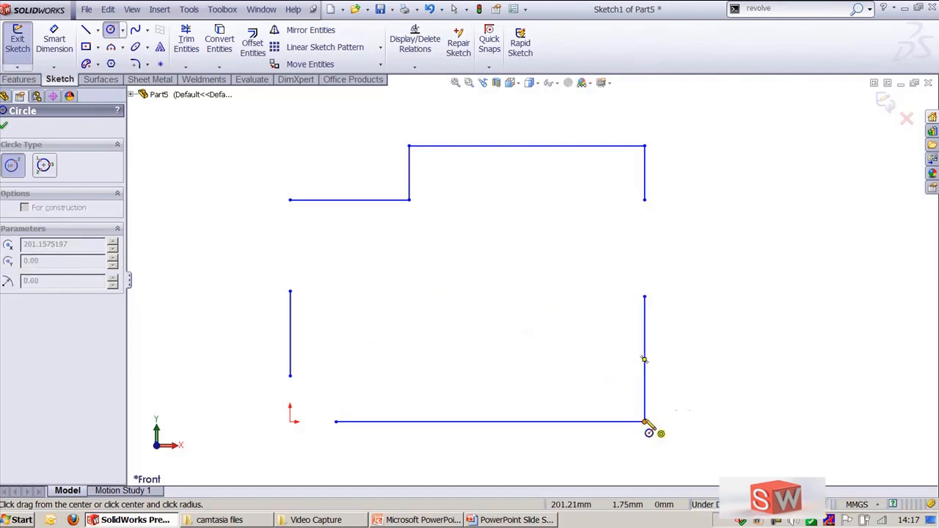
{"action": "left_click", "coordinate": [645, 367]}
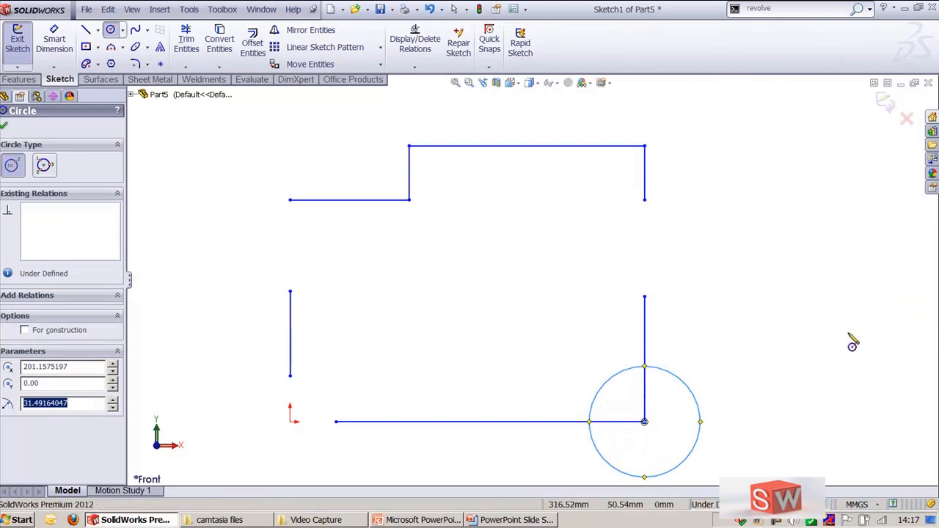
{"action": "left_click", "coordinate": [833, 292]}
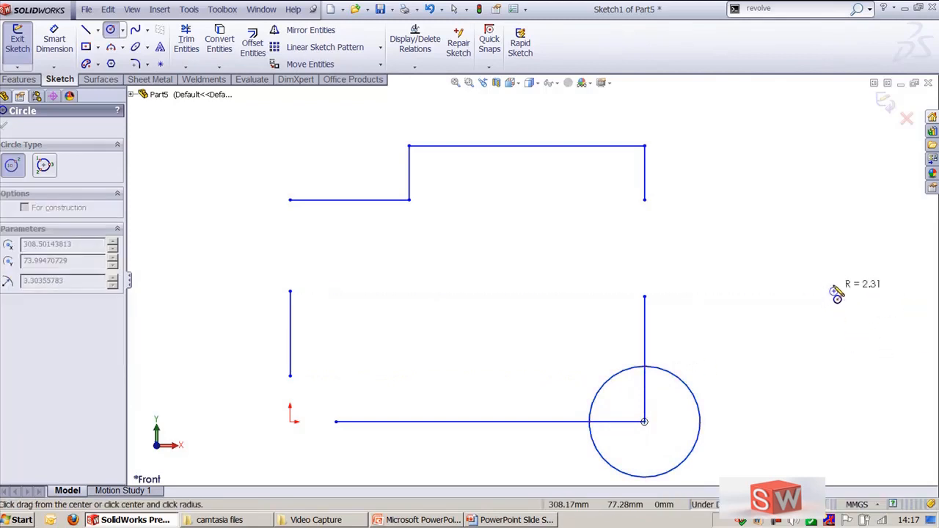
{"action": "left_click", "coordinate": [835, 236]}
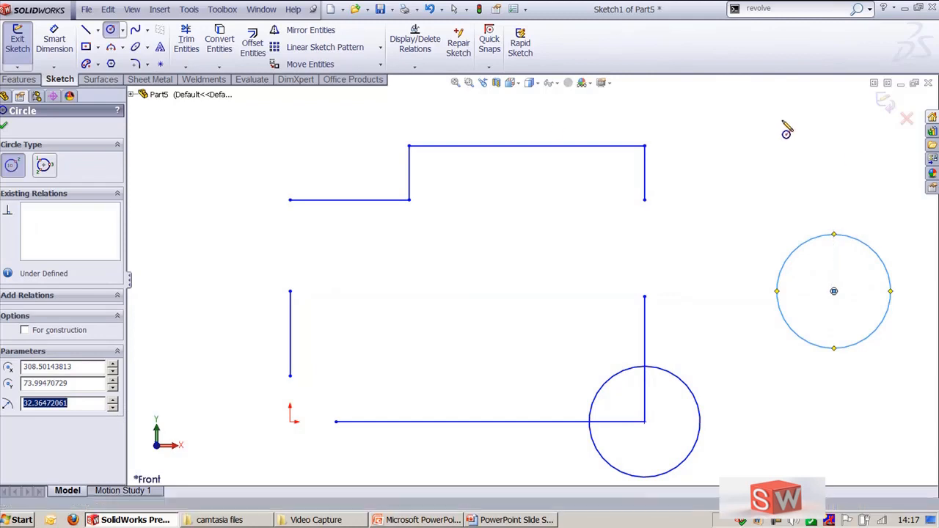
- Sketch a perimeter circle through the profile's lower-right corner, the separate circle's centre and the lower end of the short upper-right line
{"action": "left_click", "coordinate": [44, 166]}
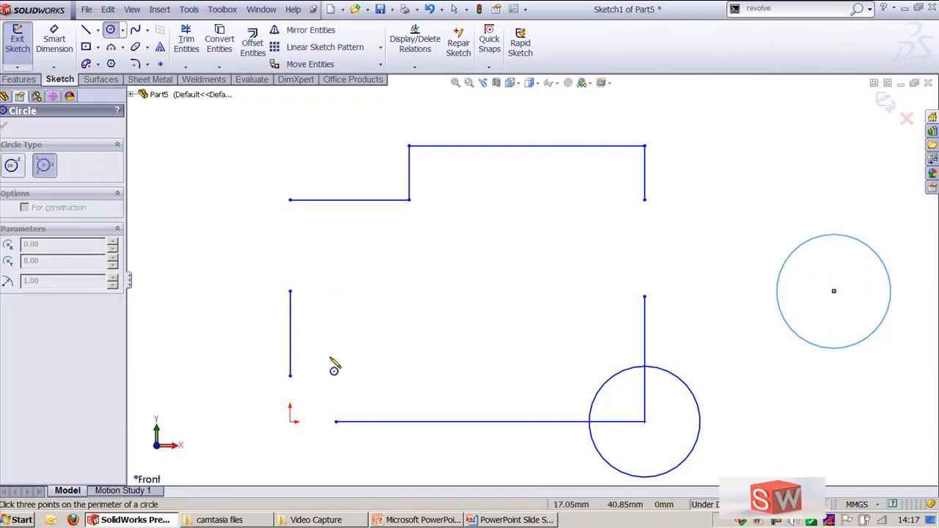
{"action": "left_click", "coordinate": [644, 422]}
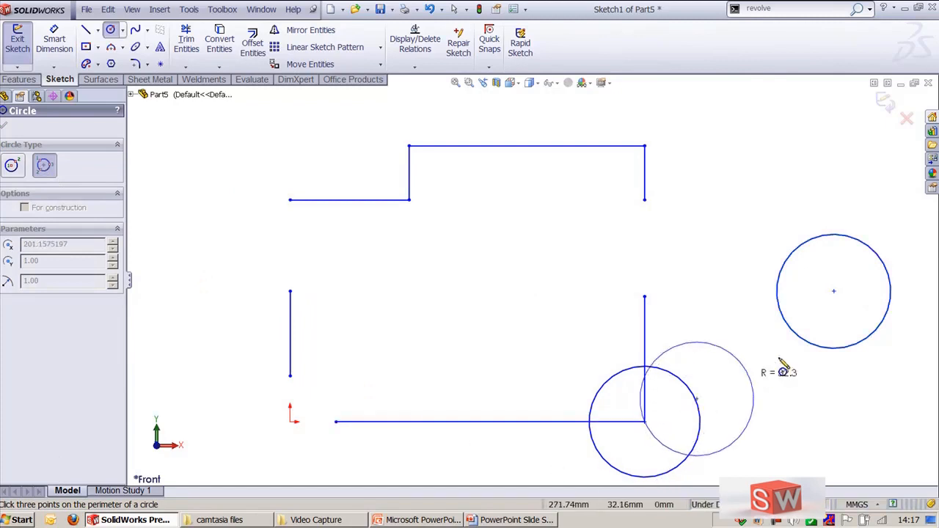
{"action": "left_click", "coordinate": [834, 292]}
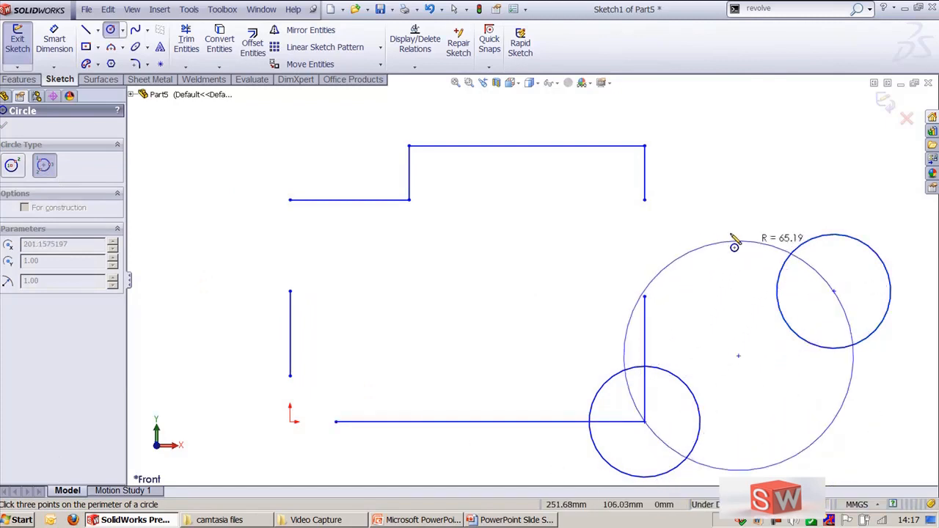
{"action": "left_click", "coordinate": [646, 200]}
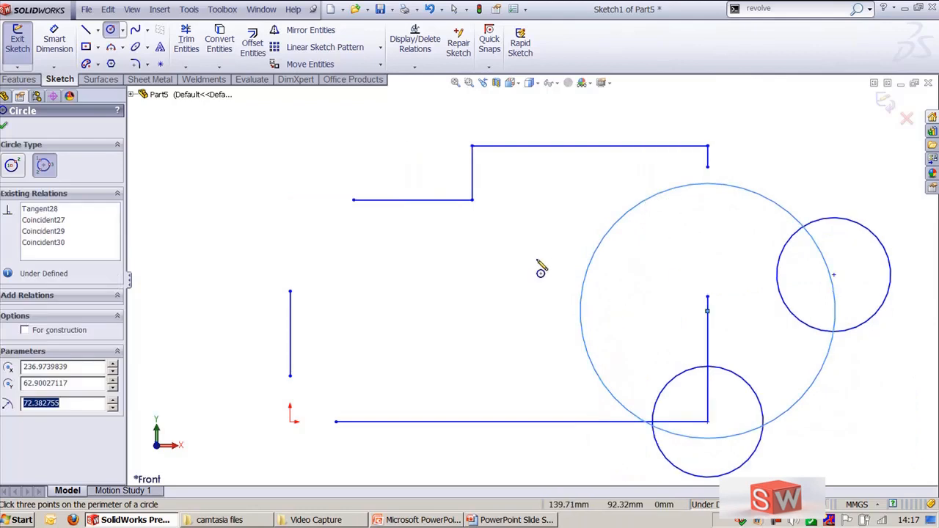
- Undo the perimeter circle
{"action": "scroll", "coordinate": [596, 261], "scroll_direction": "up", "scroll_amount": 3}
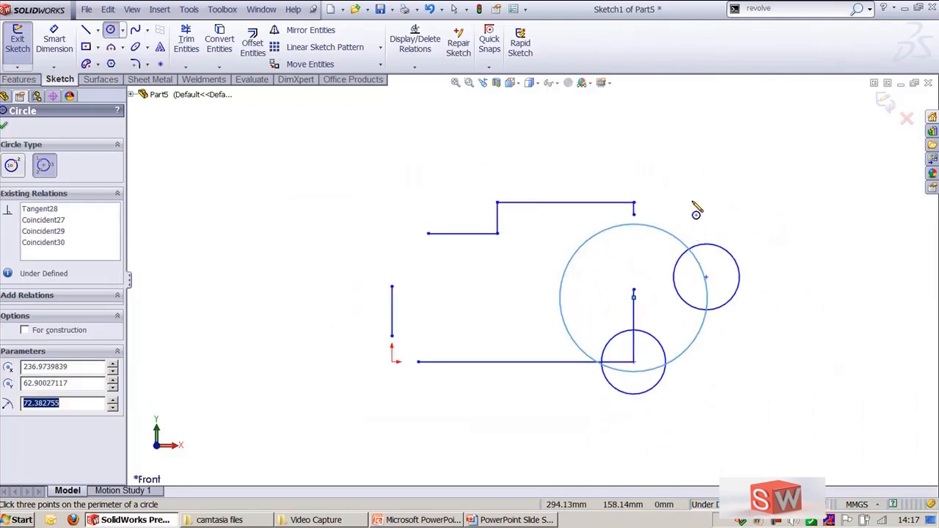
{"action": "key", "text": "ctrl+z"}
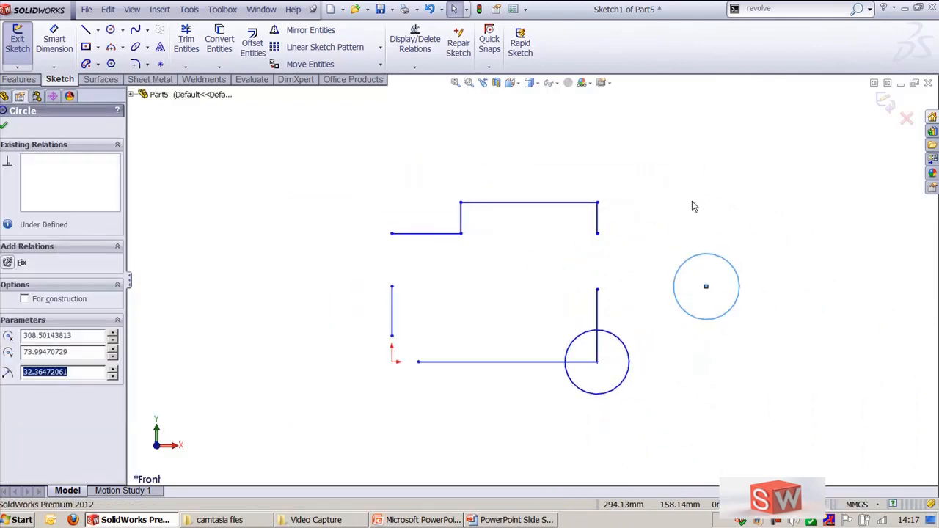
{"action": "left_click", "coordinate": [741, 239]}
- Delete the separate circle and the circle on the profile's lower-right corner
{"action": "middle_click_drag", "start_coordinate": [835, 220], "coordinate": [693, 283], "text": "ctrl"}
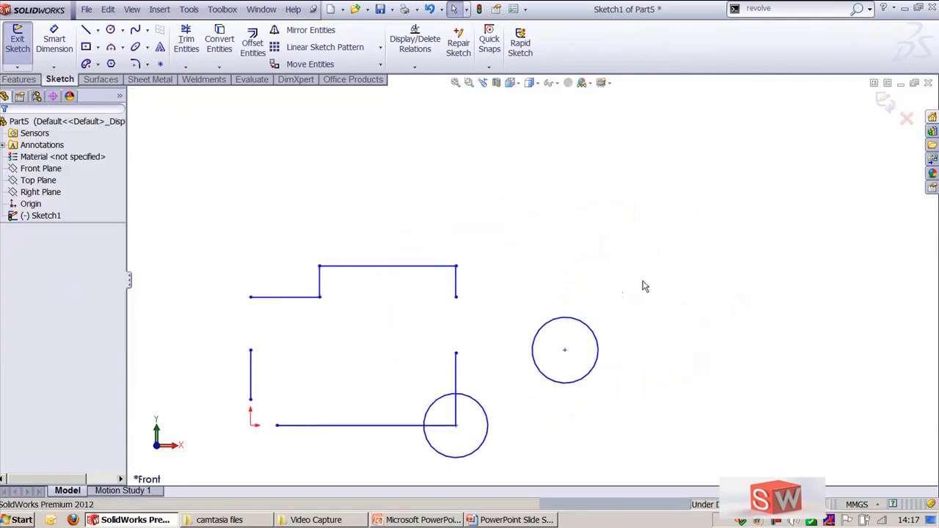
{"action": "left_click", "coordinate": [569, 321]}
{"action": "key", "text": "Delete"}
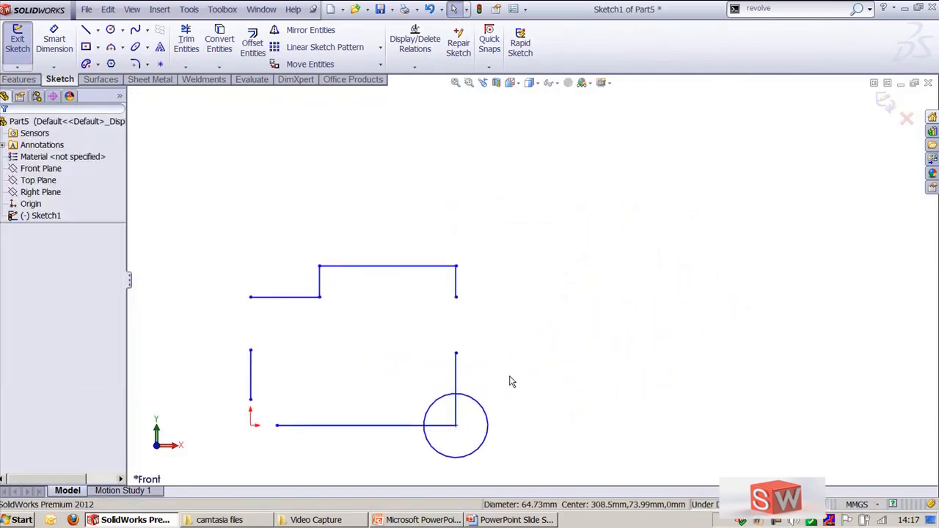
{"action": "left_click", "coordinate": [486, 414]}
{"action": "key", "text": "Delete"}
- Sketch three separate circles right of the profile: a small upper one, a large one of about 59 mm radius and one of about 36 mm radius
{"action": "right_click_drag", "start_coordinate": [667, 273], "coordinate": [721, 248]}
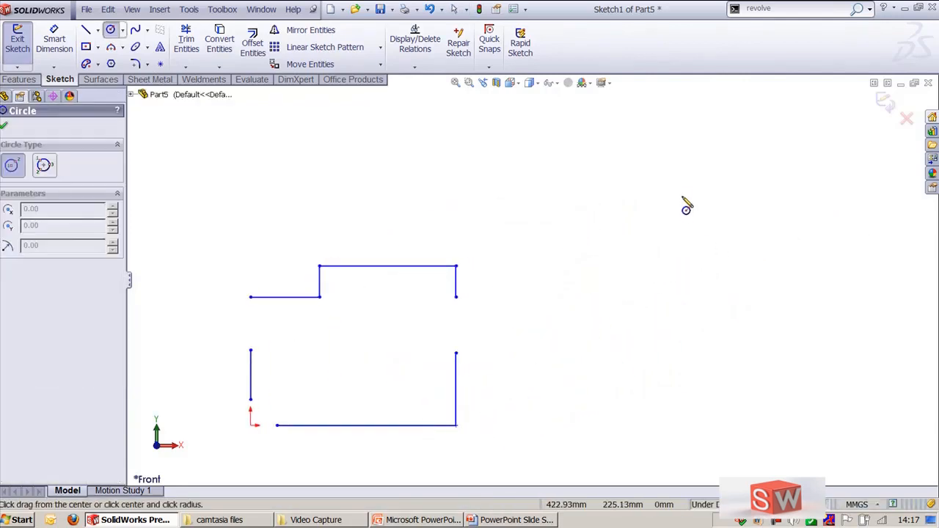
{"action": "left_click", "coordinate": [680, 191]}
{"action": "left_click", "coordinate": [703, 209]}
{"action": "left_click", "coordinate": [605, 297]}
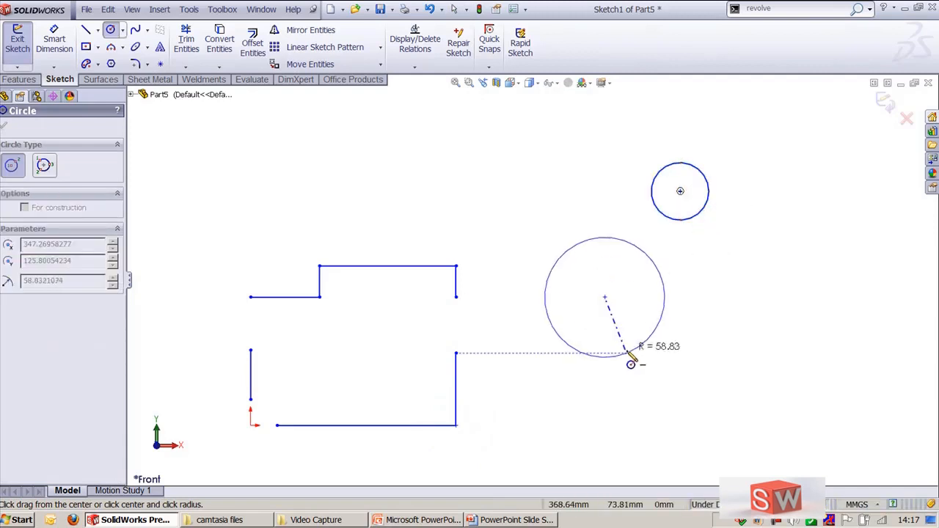
{"action": "left_click", "coordinate": [625, 353]}
{"action": "left_click", "coordinate": [823, 287]}
{"action": "left_click", "coordinate": [849, 314]}
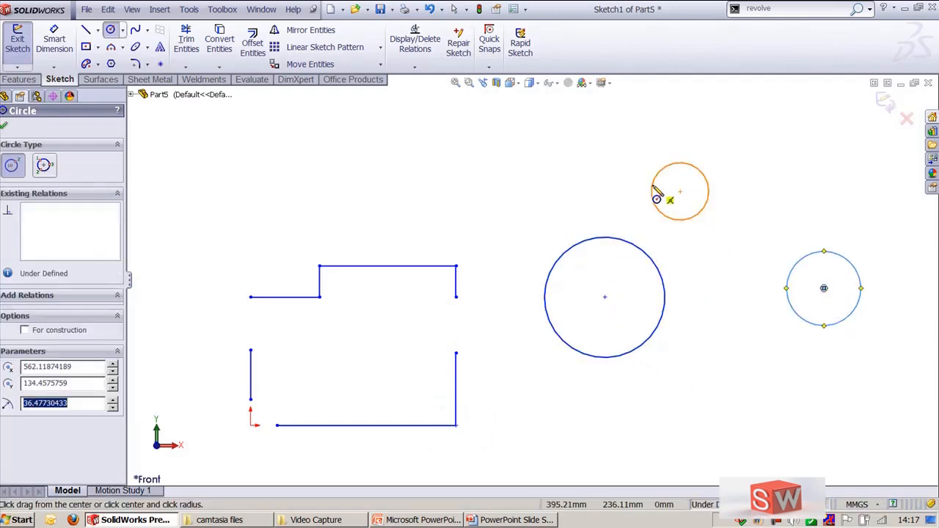
{"action": "key", "text": "Escape"}
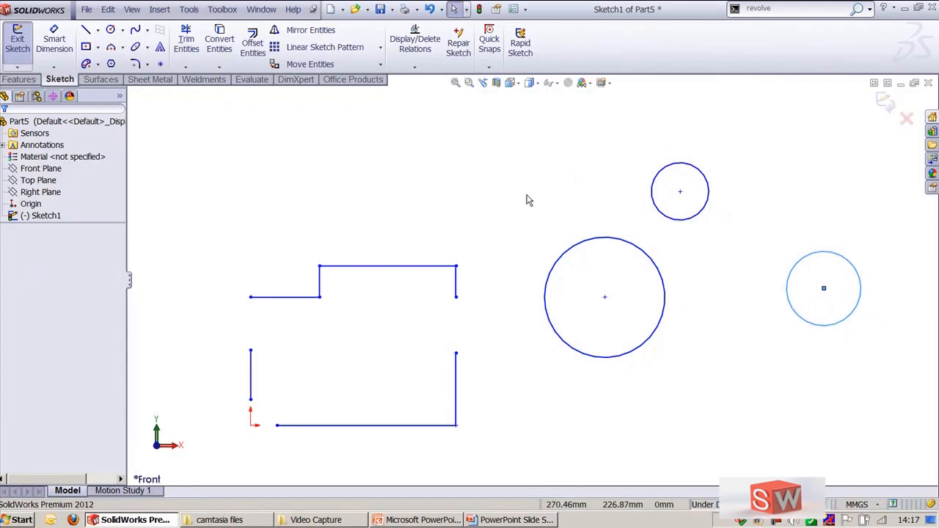
- Sketch a perimeter circle through the centres of the three separate circles and convert it to construction geometry
{"action": "key", "text": "Return"}
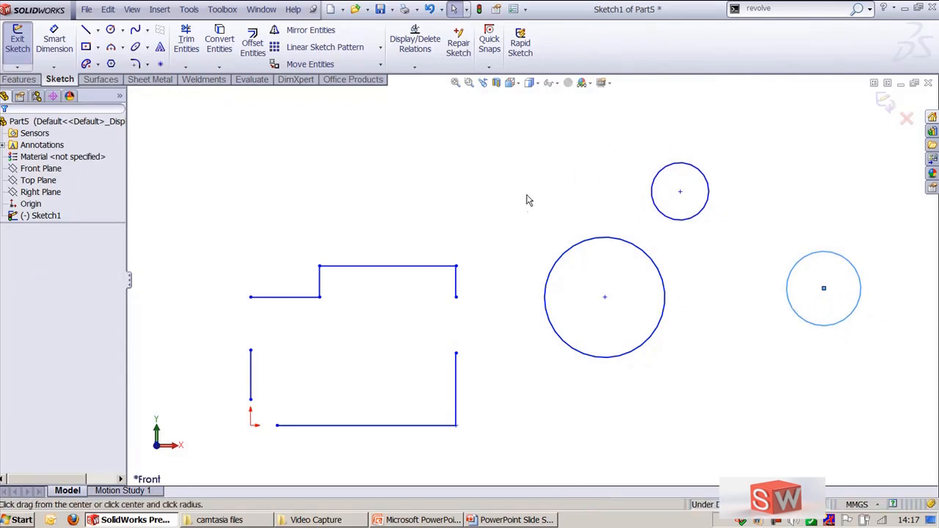
{"action": "left_click", "coordinate": [45, 166]}
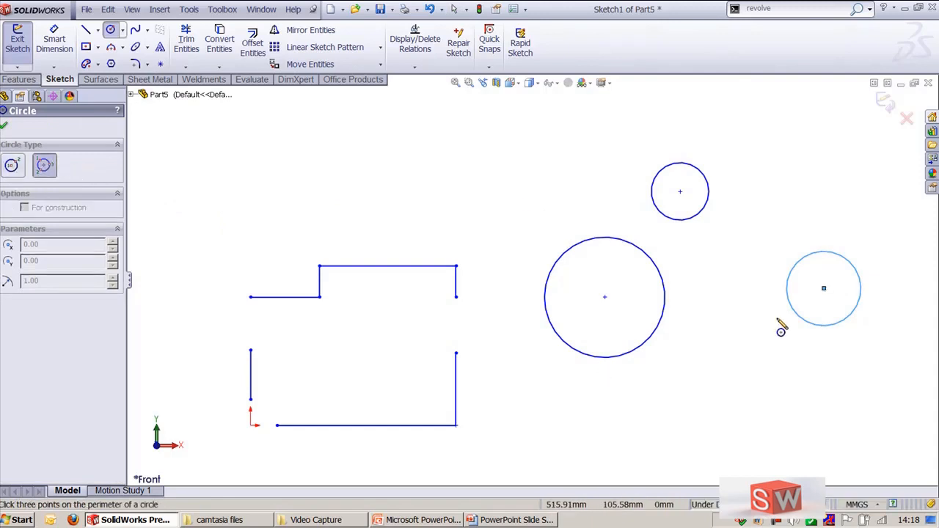
{"action": "left_click", "coordinate": [605, 297]}
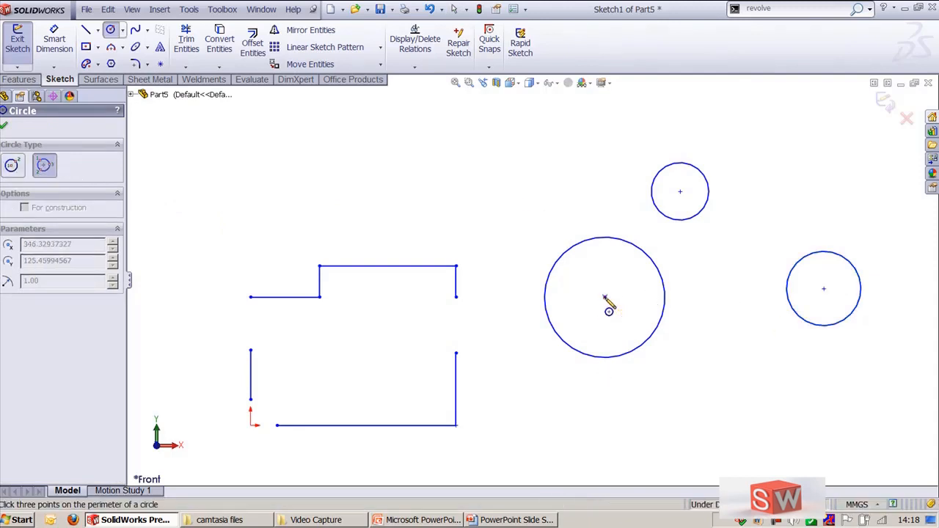
{"action": "left_click", "coordinate": [825, 289]}
{"action": "left_click", "coordinate": [681, 192]}
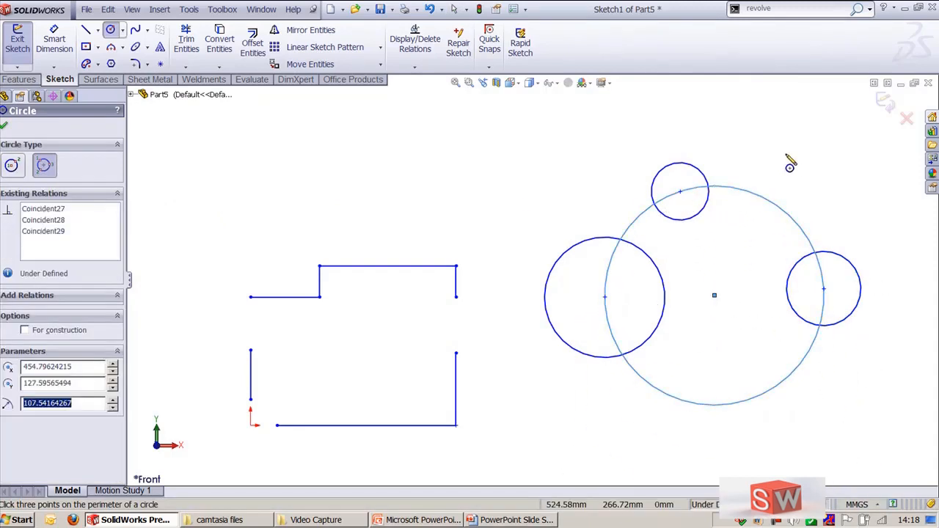
{"action": "key", "text": "Escape"}
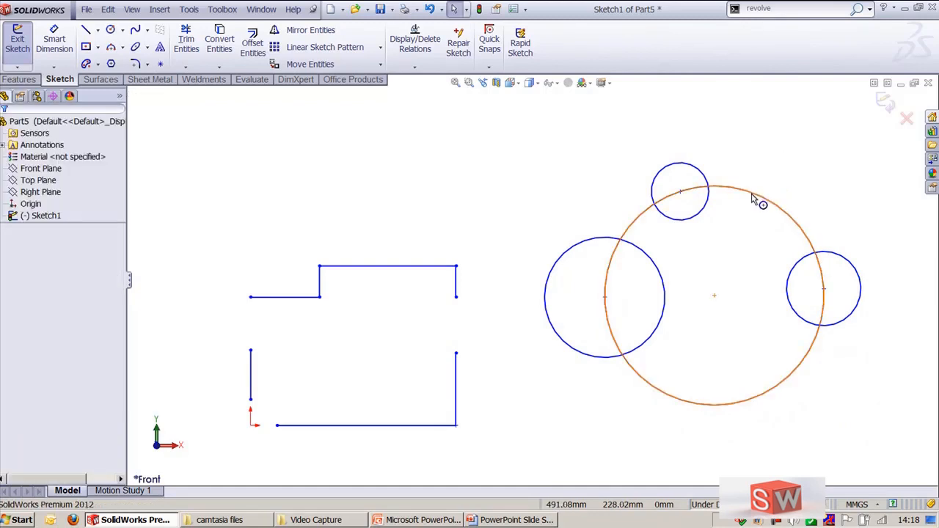
{"action": "left_click", "coordinate": [753, 196]}
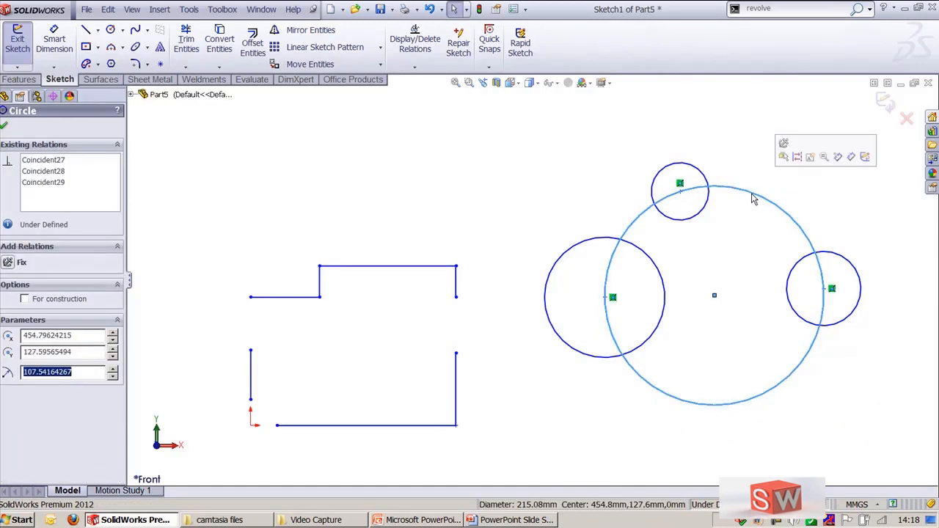
{"action": "left_click", "coordinate": [798, 159]}
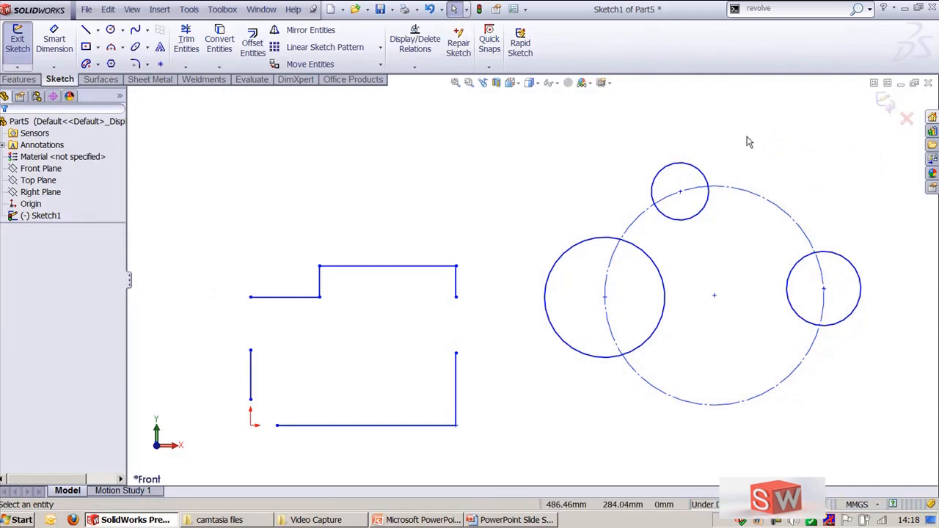
- Sketch a three-sided polygon around an inscribed circle of about 93 mm diameter, apex straight up, above and right of the circles
{"action": "key", "text": "l"}
{"action": "key", "text": "f"}
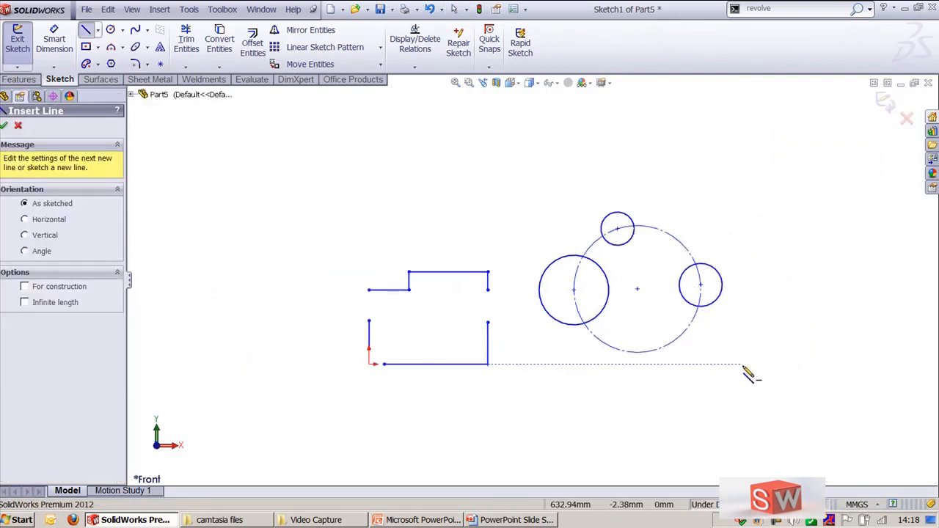
{"action": "key", "text": "Escape"}
{"action": "left_click", "coordinate": [111, 64]}
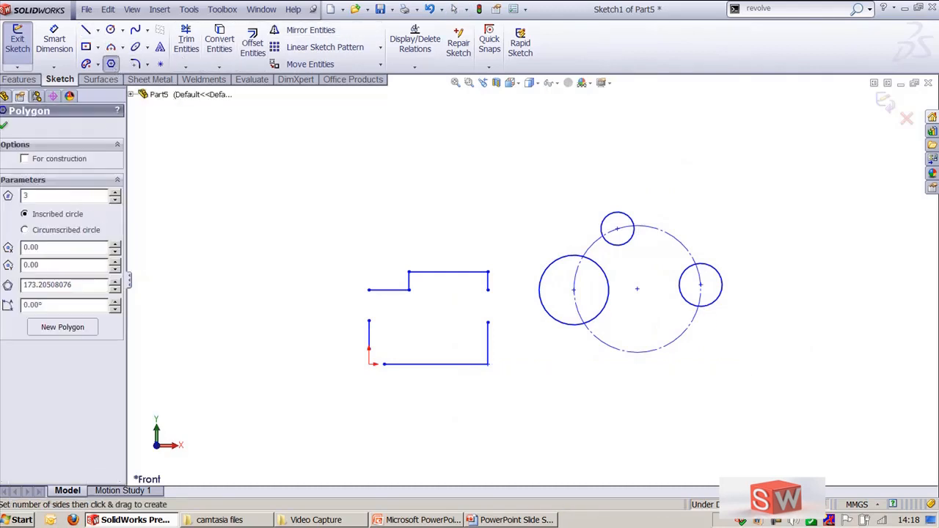
{"action": "left_click_drag", "start_coordinate": [778, 169], "coordinate": [776, 114]}
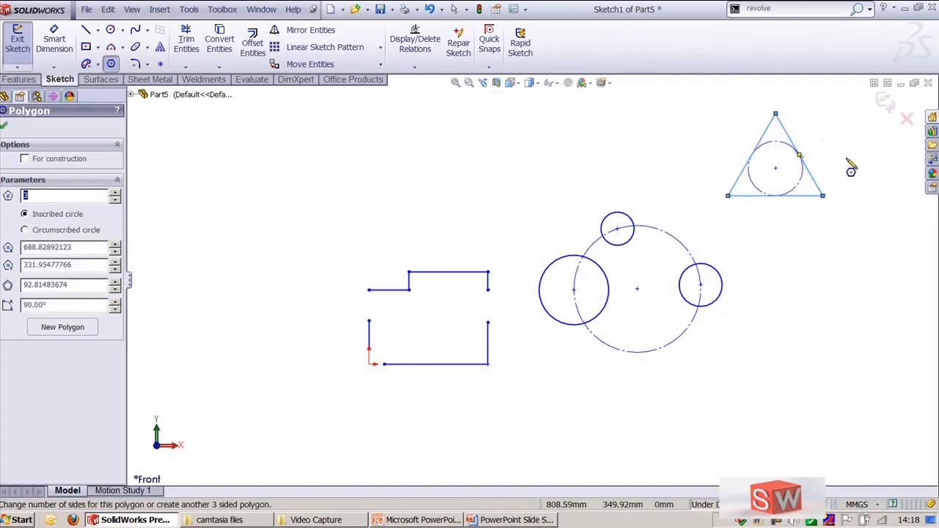
{"action": "middle_click_drag", "start_coordinate": [824, 164], "coordinate": [764, 256], "text": "ctrl"}
{"action": "scroll", "coordinate": [742, 260], "scroll_direction": "down", "scroll_amount": 4}
{"action": "mouse_move", "coordinate": [742, 211]}
{"action": "middle_mouse_down", "text": "ctrl"}
{"action": "mouse_move", "coordinate": [639, 245]}
{"action": "mouse_move", "coordinate": [510, 245]}
{"action": "middle_mouse_up", "text": "ctrl"}
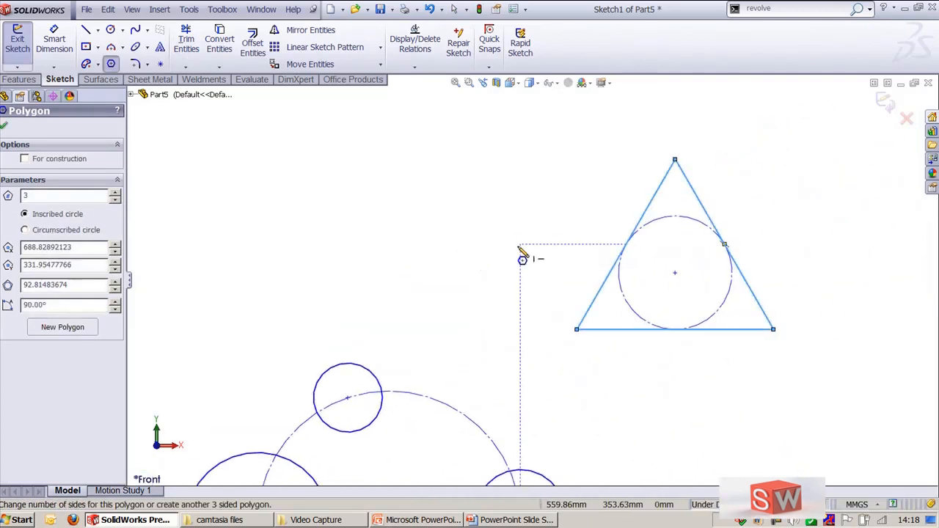
{"action": "key", "text": "Escape"}
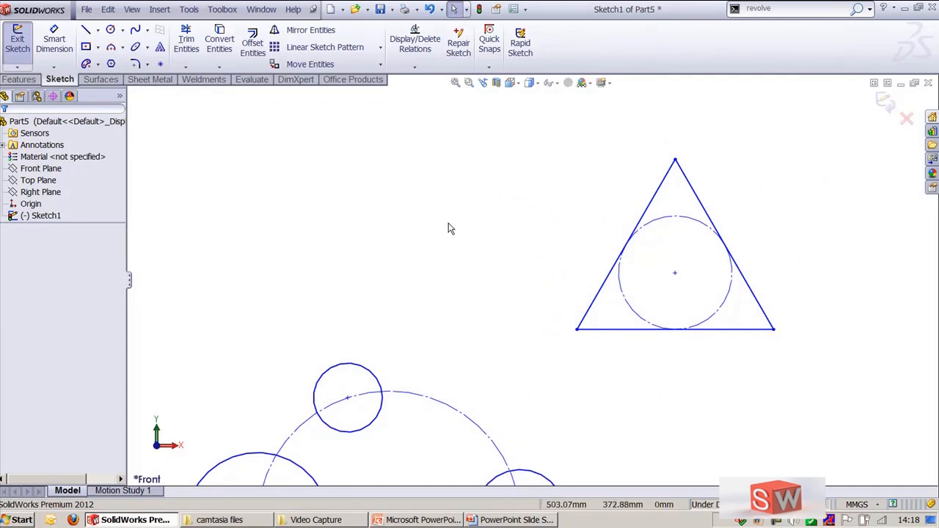
- Sketch a perimeter circle through the triangle's three corners
{"action": "key", "text": "c"}
{"action": "left_click", "coordinate": [45, 164]}
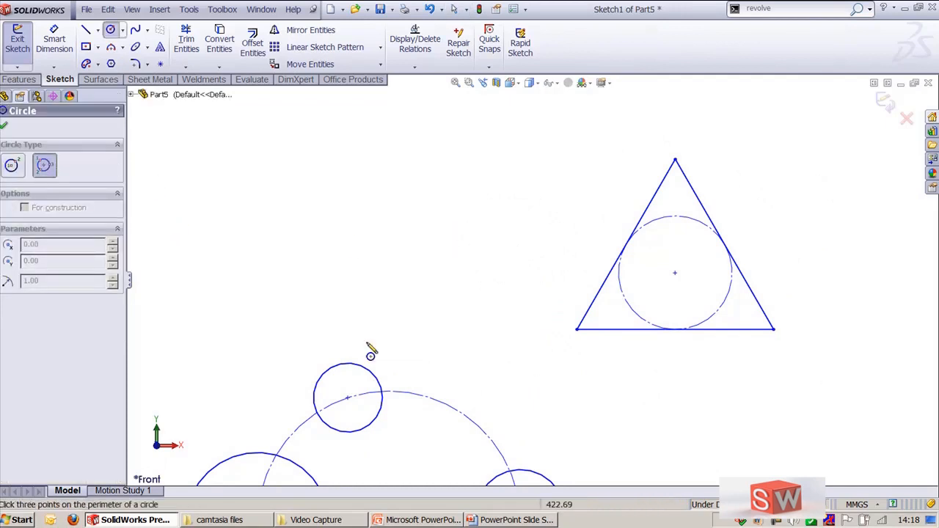
{"action": "left_click", "coordinate": [577, 329]}
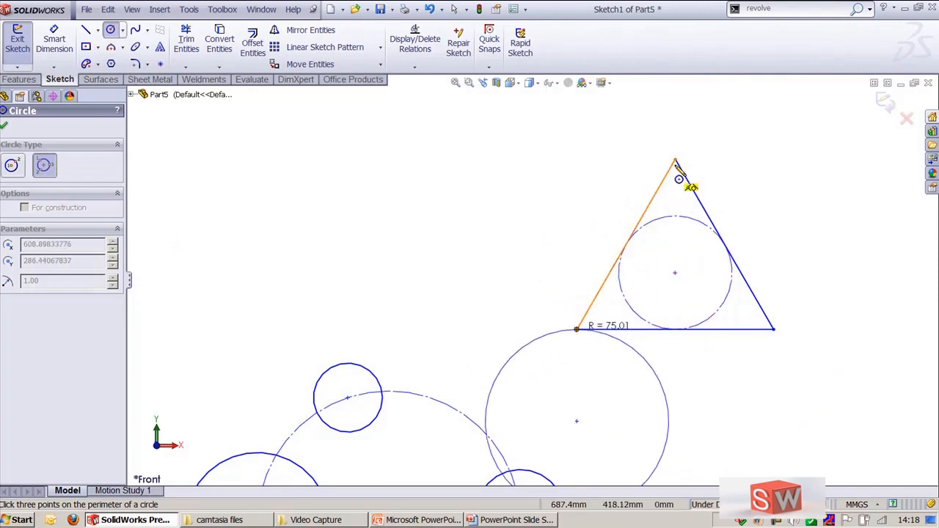
{"action": "left_click", "coordinate": [676, 160]}
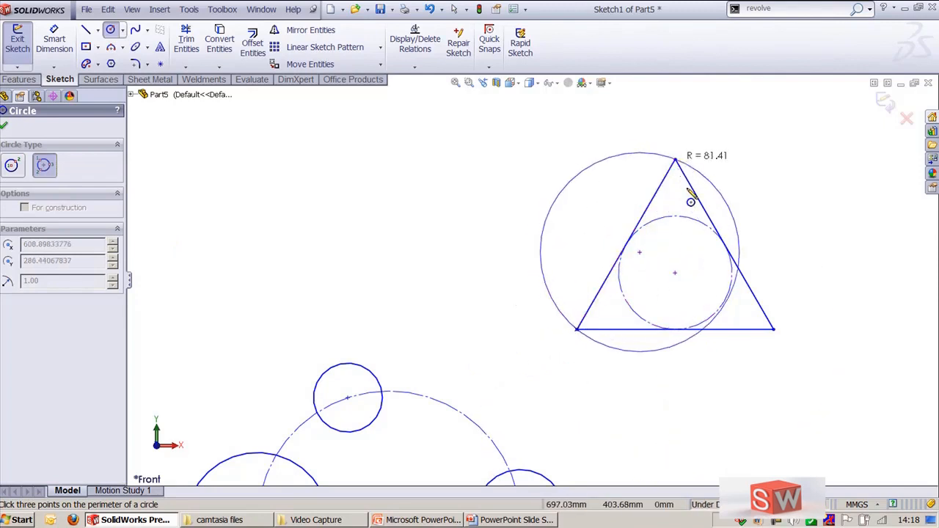
{"action": "left_click", "coordinate": [776, 329]}
{"action": "key", "text": "f"}
{"action": "key", "text": "Escape"}
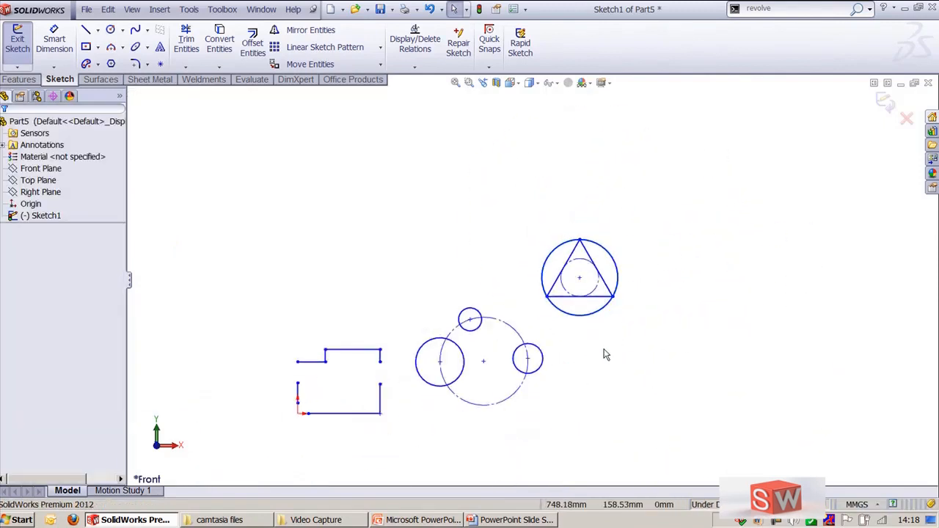
- Sketch a centerpoint arc around the origin, from the left vertical line's lower end counterclockwise to the bottom line's left end
{"action": "scroll", "coordinate": [596, 374], "scroll_direction": "down", "scroll_amount": 5}
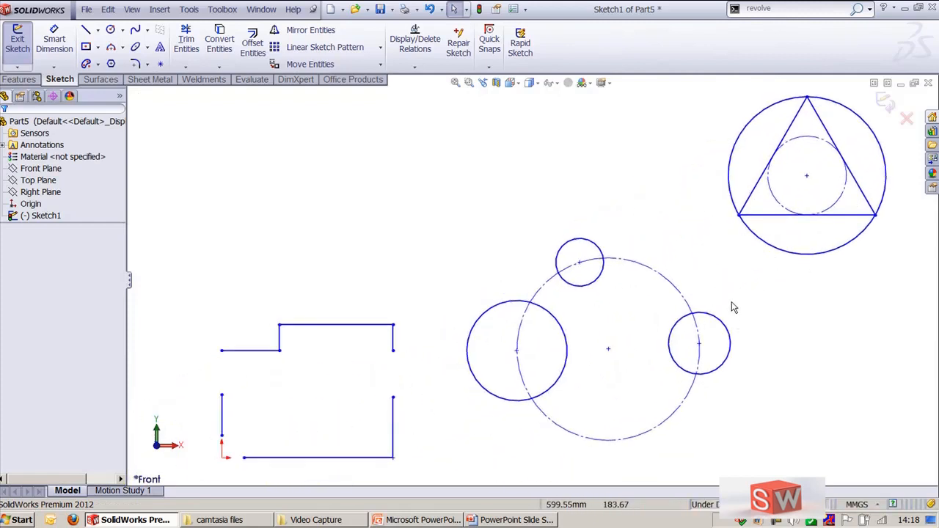
{"action": "scroll", "coordinate": [650, 248], "scroll_direction": "down", "scroll_amount": 5}
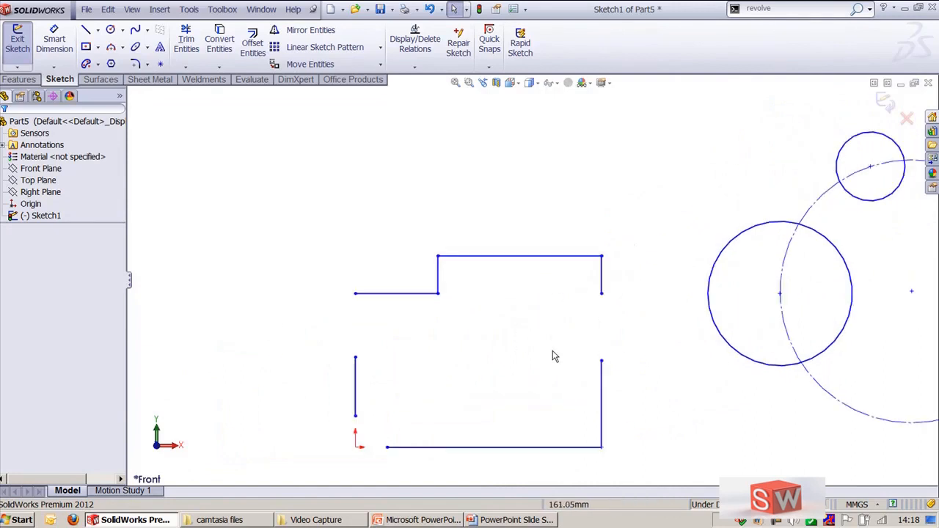
{"action": "middle_click_drag", "start_coordinate": [496, 376], "coordinate": [528, 296], "text": "ctrl"}
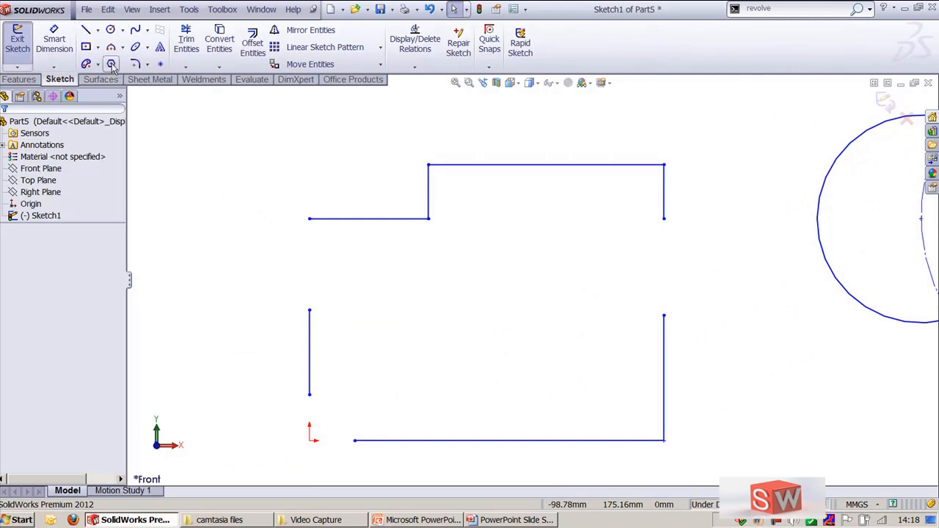
{"action": "left_click", "coordinate": [123, 47]}
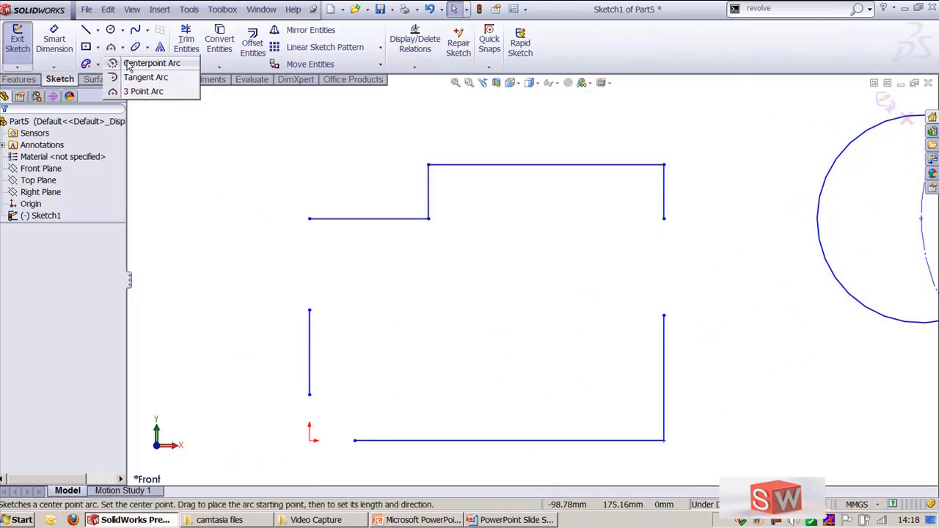
{"action": "left_click", "coordinate": [129, 65]}
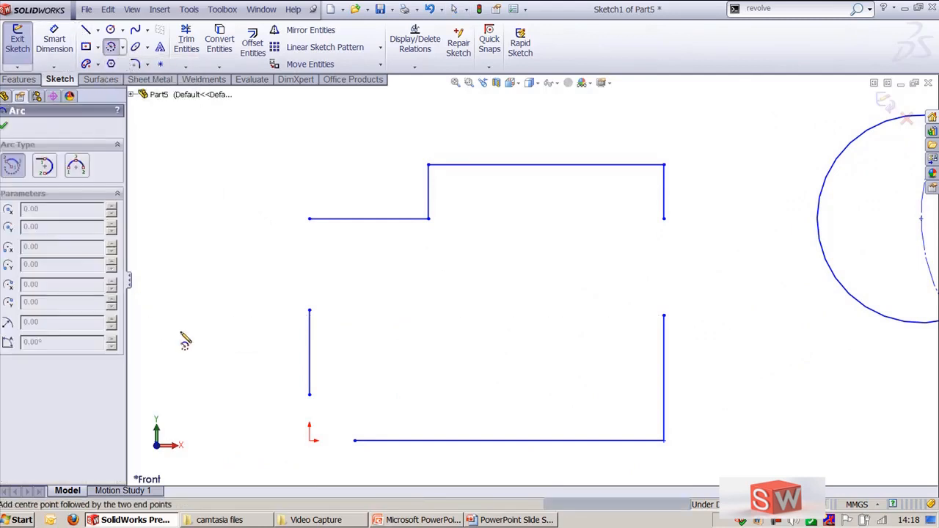
{"action": "left_click", "coordinate": [310, 441]}
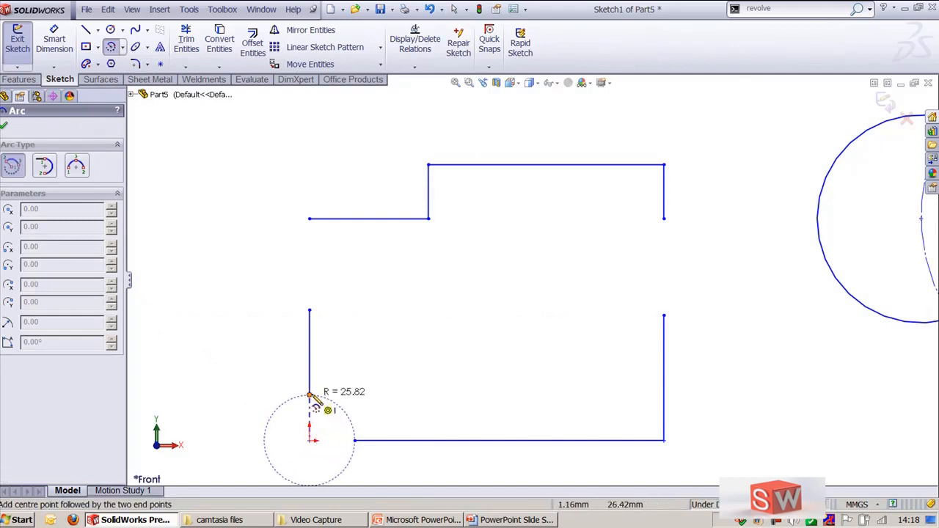
{"action": "left_click", "coordinate": [310, 395]}
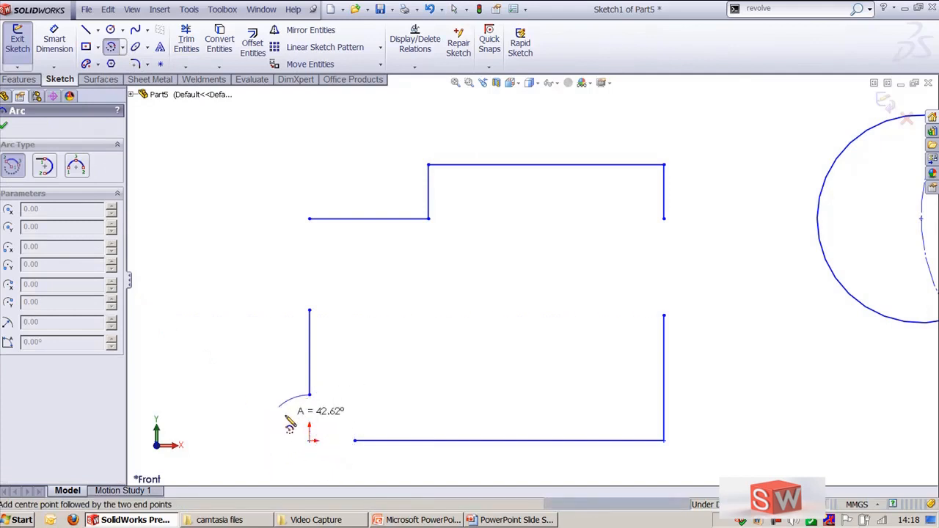
{"action": "left_click", "coordinate": [356, 442]}
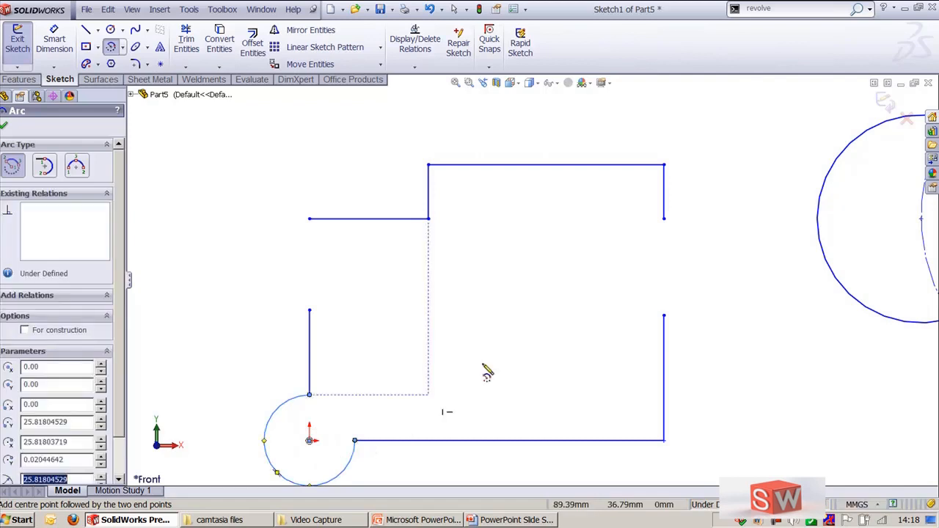
- Sketch a tangent arc from the upper-left horizontal line's left end to the upper end of the left vertical line
{"action": "left_click", "coordinate": [124, 47]}
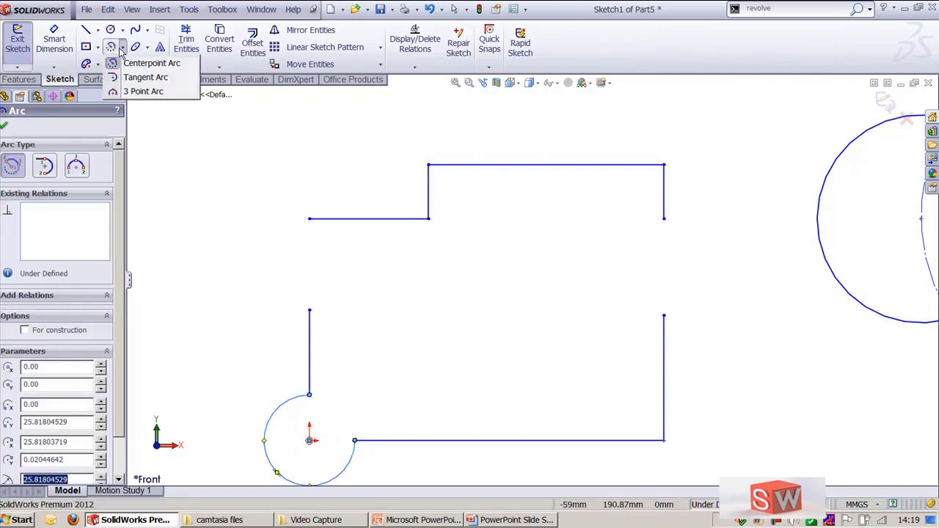
{"action": "left_click", "coordinate": [143, 77]}
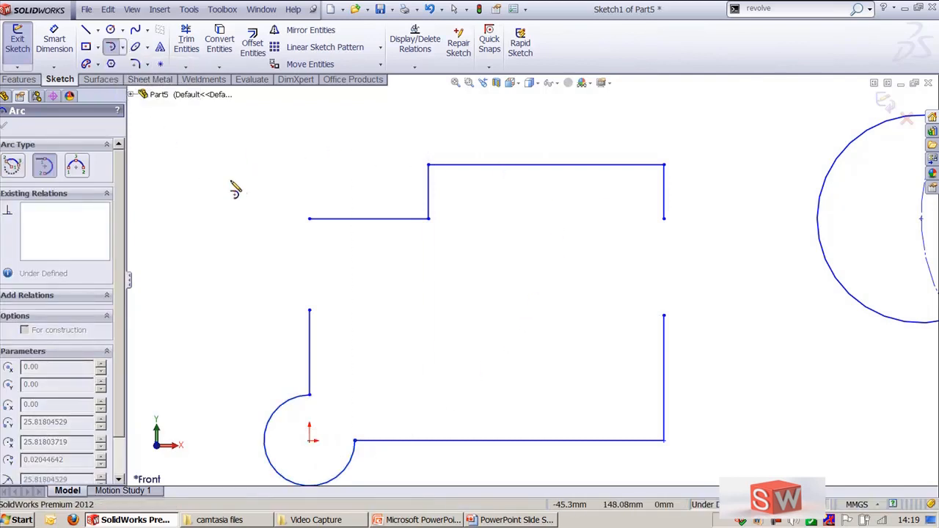
{"action": "left_click", "coordinate": [309, 220]}
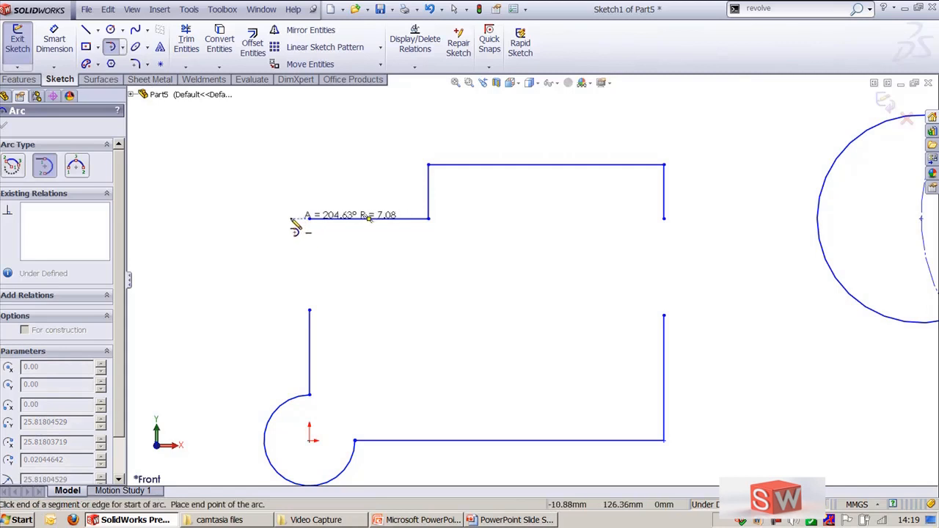
{"action": "left_click", "coordinate": [309, 310]}
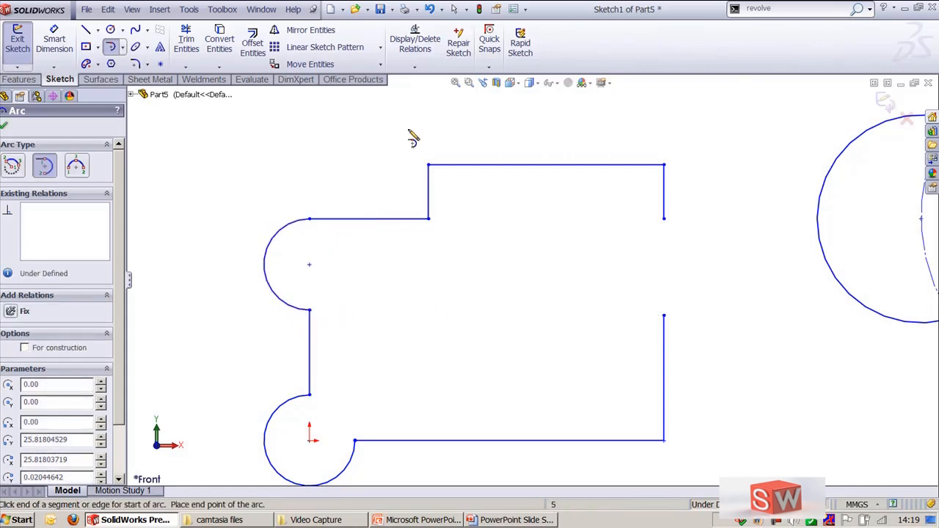
- Close the gap in the profile's right side with an inward-bulging 3 point arc of about 28 mm radius
{"action": "left_click", "coordinate": [122, 47]}
{"action": "left_click", "coordinate": [143, 92]}
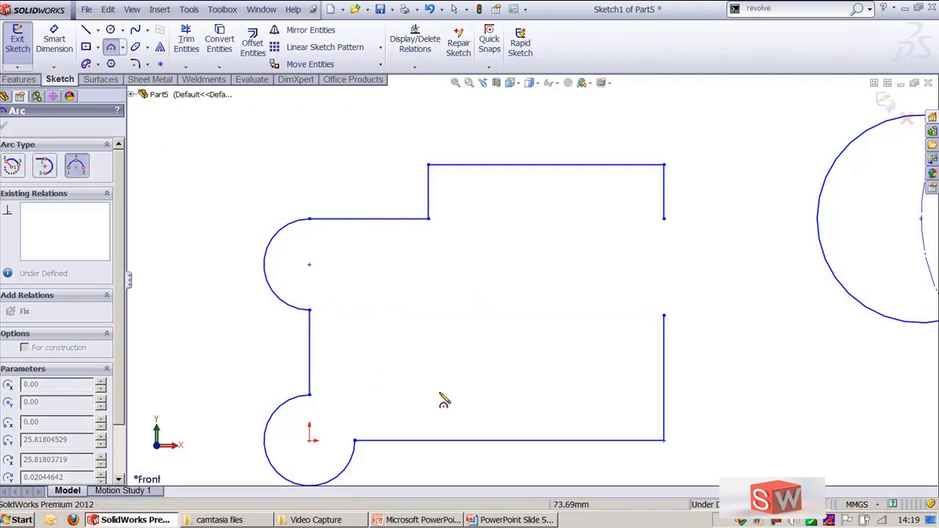
{"action": "left_click", "coordinate": [664, 316]}
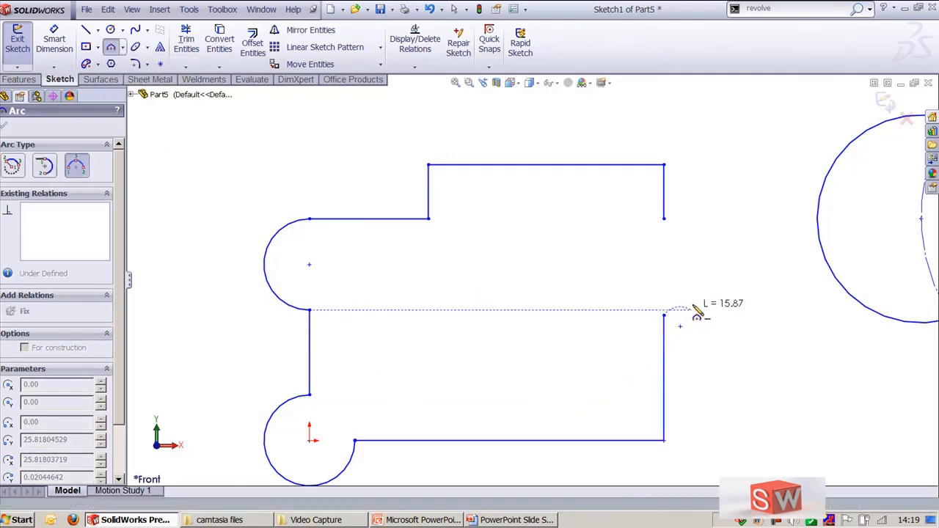
{"action": "left_click", "coordinate": [664, 219]}
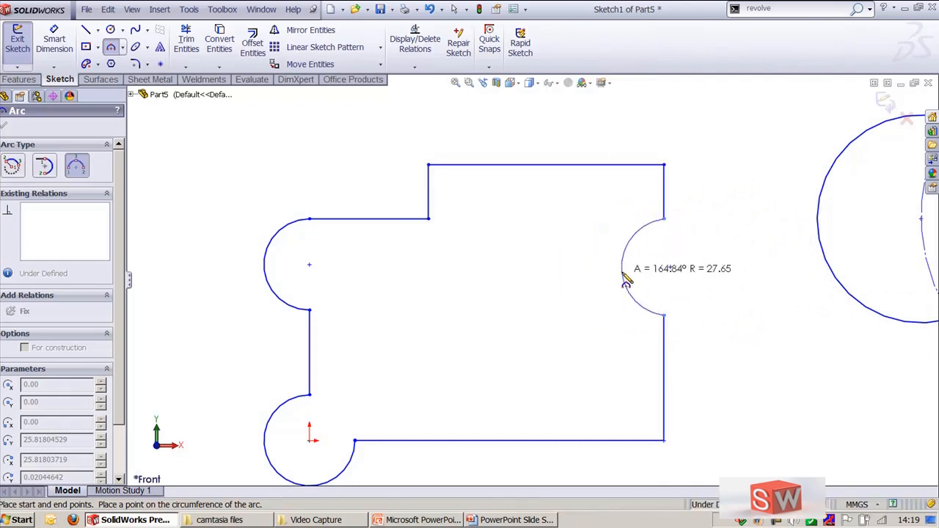
{"action": "left_click", "coordinate": [631, 282]}
{"action": "scroll", "coordinate": [486, 212], "scroll_direction": "up", "scroll_amount": 2}
{"action": "middle_click_drag", "start_coordinate": [545, 260], "coordinate": [416, 264], "text": "ctrl"}
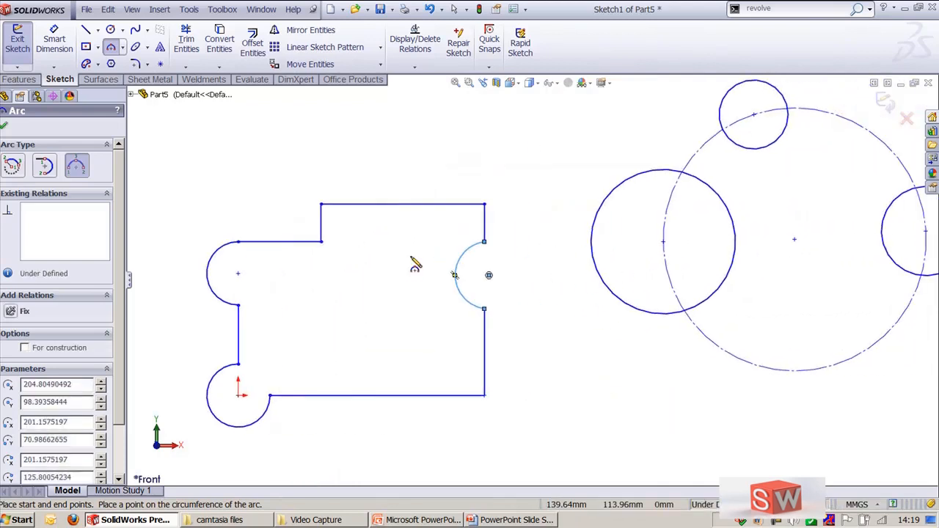
{"action": "scroll", "coordinate": [428, 268], "scroll_direction": "up", "scroll_amount": 1}
{"action": "key", "text": "Escape"}
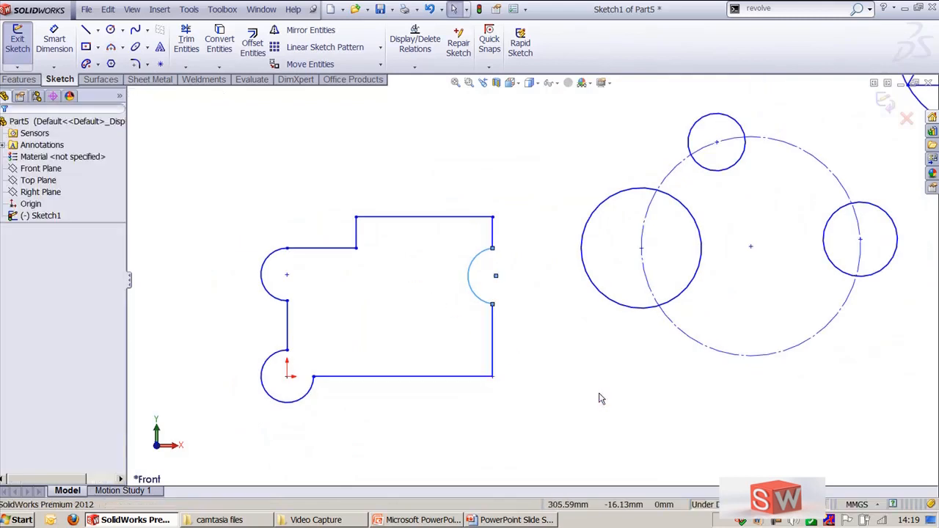
{"action": "key", "text": "Escape"}
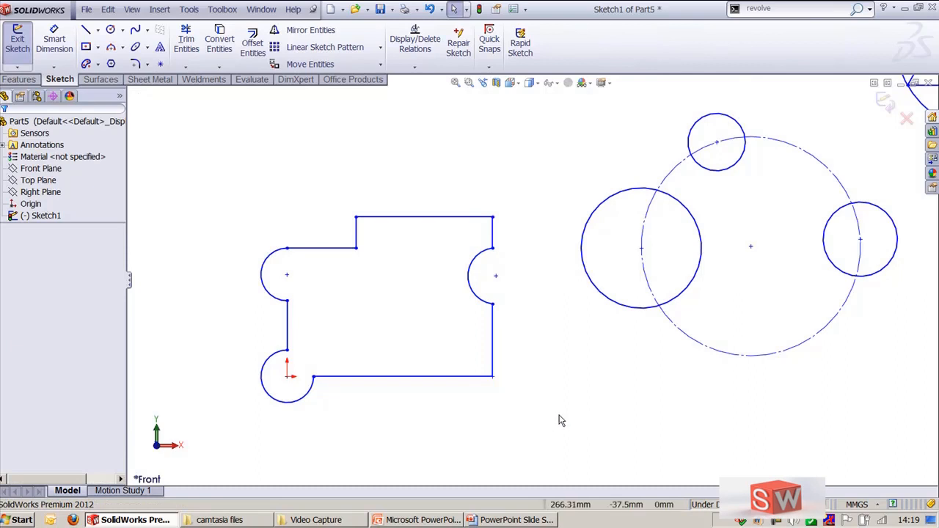
{"action": "scroll", "coordinate": [646, 440], "scroll_direction": "up", "scroll_amount": 3}
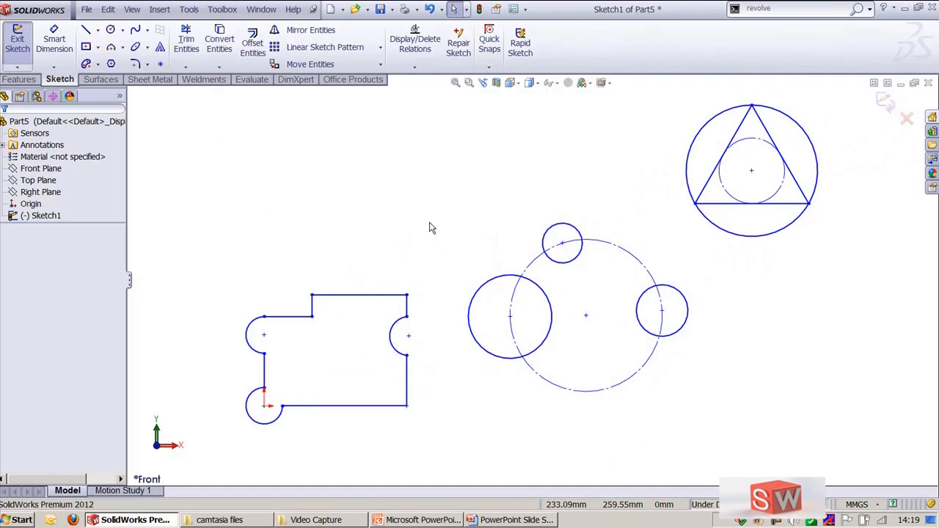
- Sketch a horizontal ellipse above the line profile with radii of about 118 mm and 72 mm
{"action": "left_click", "coordinate": [189, 9]}
{"action": "mouse_move", "coordinate": [258, 169]}
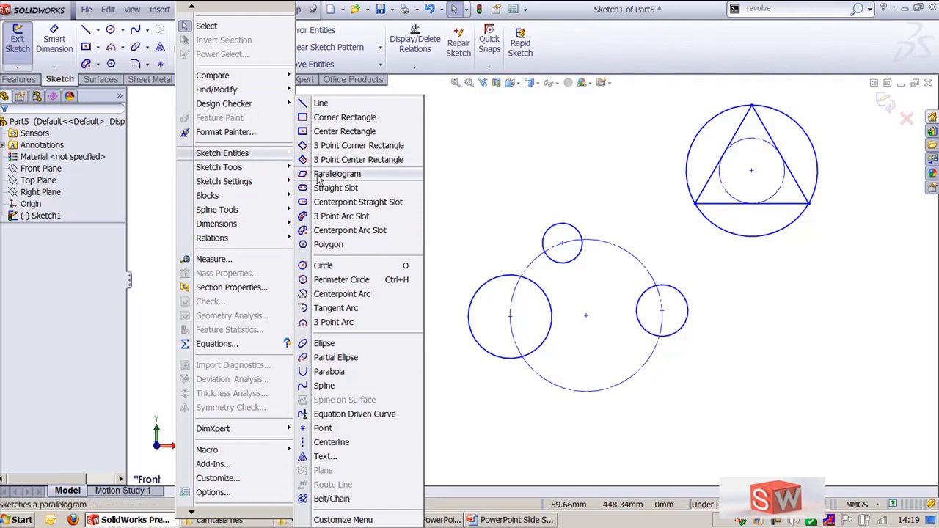
{"action": "left_click", "coordinate": [331, 344]}
{"action": "middle_click_drag", "start_coordinate": [377, 172], "coordinate": [446, 205], "text": "ctrl"}
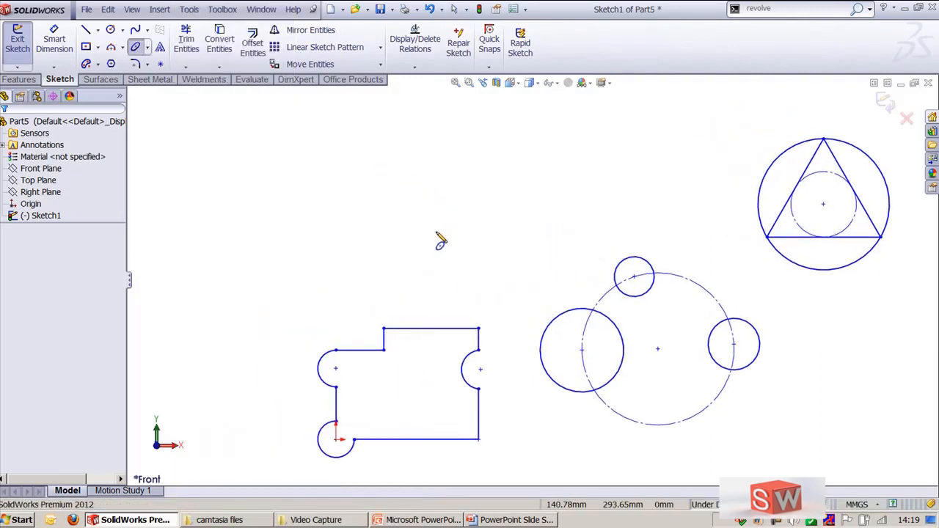
{"action": "left_click", "coordinate": [436, 231]}
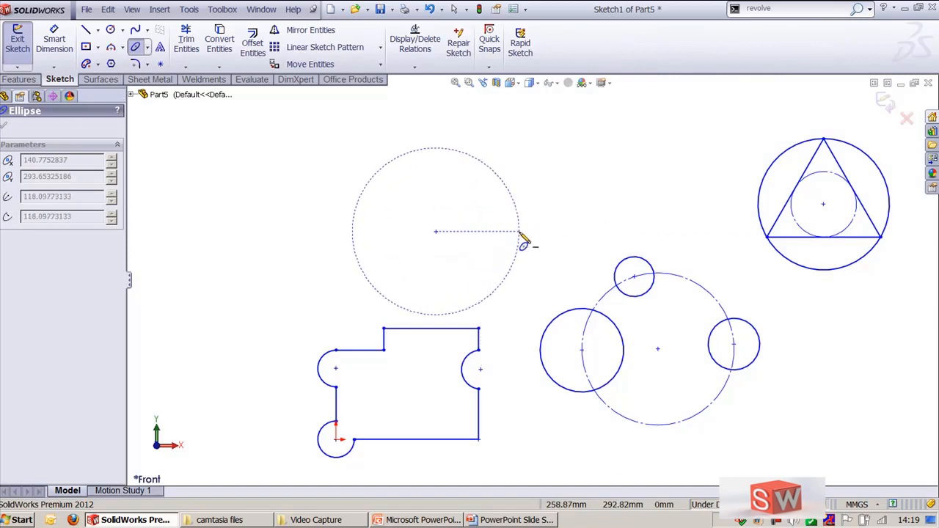
{"action": "left_click", "coordinate": [522, 235]}
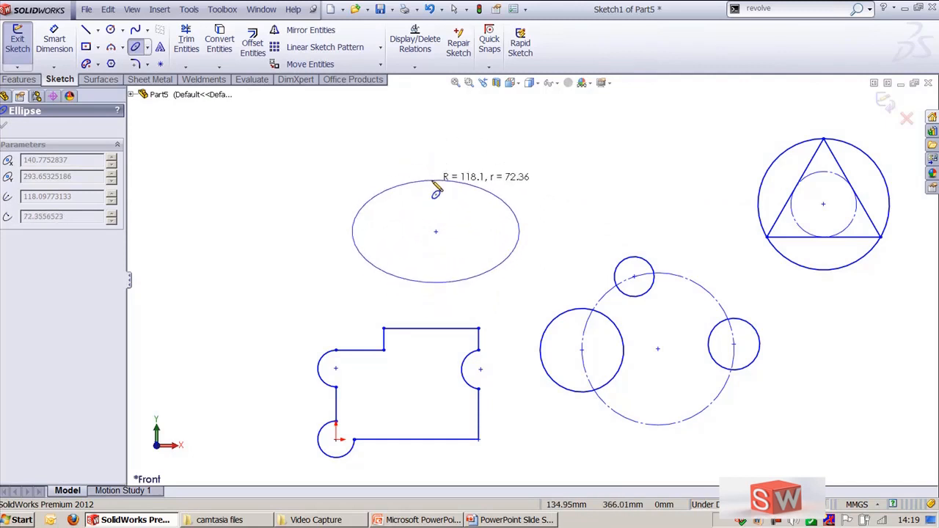
{"action": "left_click", "coordinate": [435, 181]}
{"action": "key", "text": "Escape"}
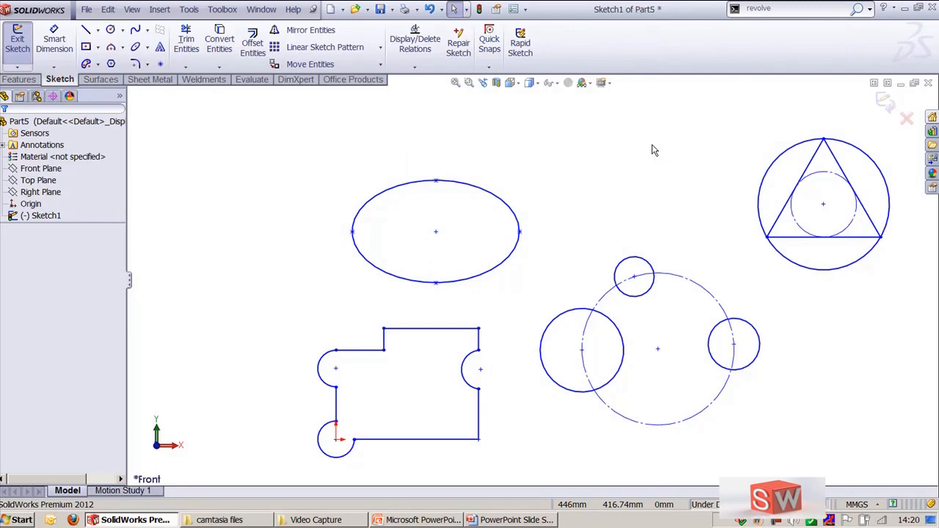
- Delete the line profile, the group of circles, and the triangle with its circles, keeping only the ellipse
{"action": "left_click_drag", "start_coordinate": [210, 309], "coordinate": [527, 464]}
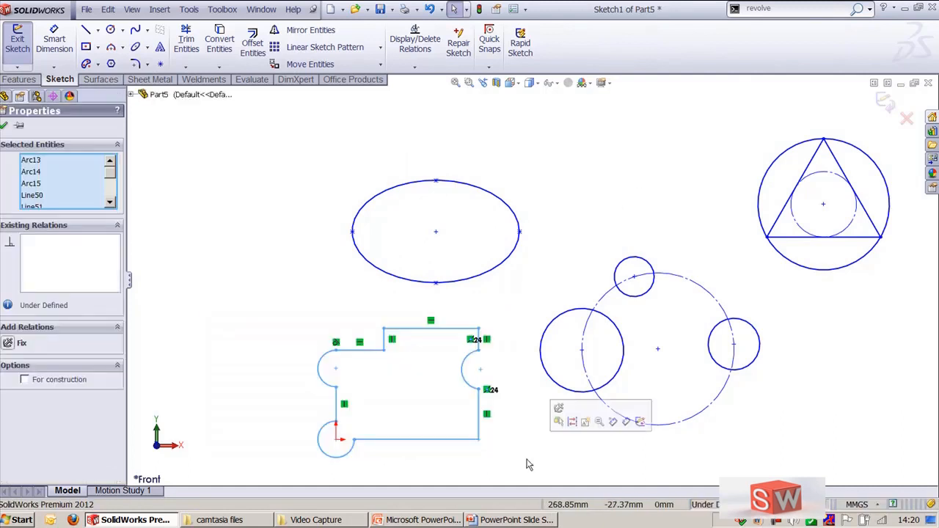
{"action": "key", "text": "Delete"}
{"action": "mouse_move", "coordinate": [531, 238]}
{"action": "left_mouse_down"}
{"action": "mouse_move", "coordinate": [677, 389]}
{"action": "mouse_move", "coordinate": [771, 452]}
{"action": "left_mouse_up"}
{"action": "key", "text": "Delete"}
{"action": "left_click_drag", "start_coordinate": [734, 115], "coordinate": [897, 297]}
{"action": "key", "text": "Delete"}
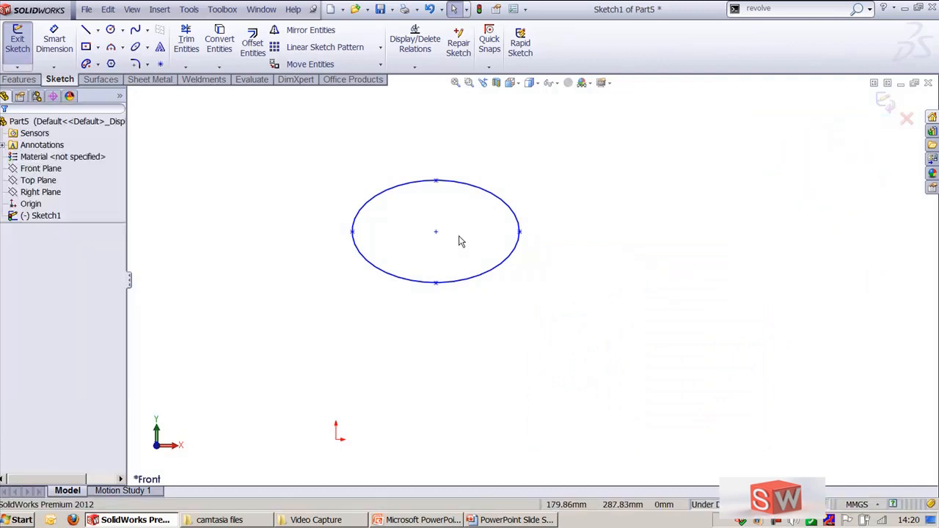
- Reshape the ellipse freehand so its long axis is vertical and its center lies just above the origin
{"action": "left_click_drag", "start_coordinate": [437, 233], "coordinate": [353, 324]}
{"action": "left_click", "coordinate": [489, 383]}
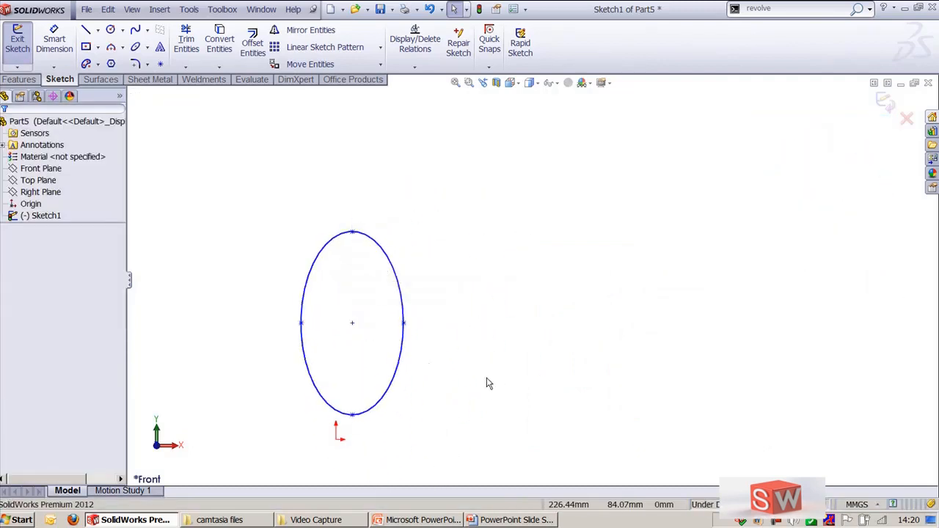
{"action": "key", "text": "shift+z"}
{"action": "key", "text": "shift+z"}
{"action": "middle_click_drag", "start_coordinate": [415, 335], "coordinate": [546, 243], "text": "ctrl"}
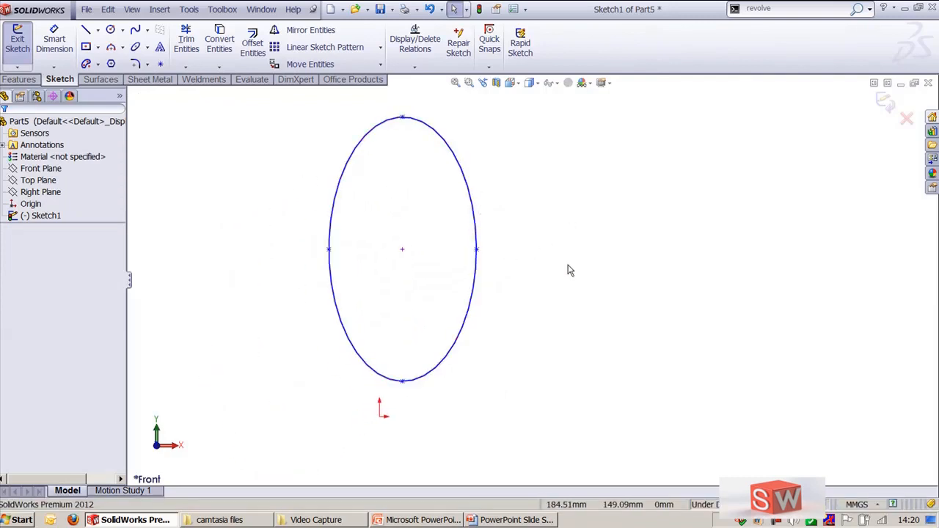
{"action": "left_click", "coordinate": [403, 250]}
{"action": "left_click", "coordinate": [531, 229]}
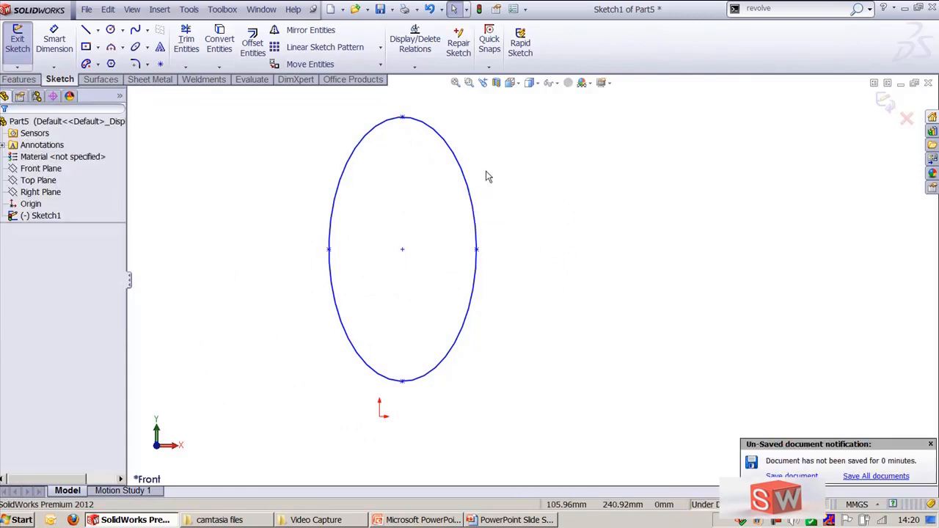
- Delete the upright ellipse from the sketch
{"action": "left_click", "coordinate": [460, 168]}
{"action": "key", "text": "Delete"}
{"action": "middle_click_drag", "start_coordinate": [450, 401], "coordinate": [534, 308], "text": "ctrl"}
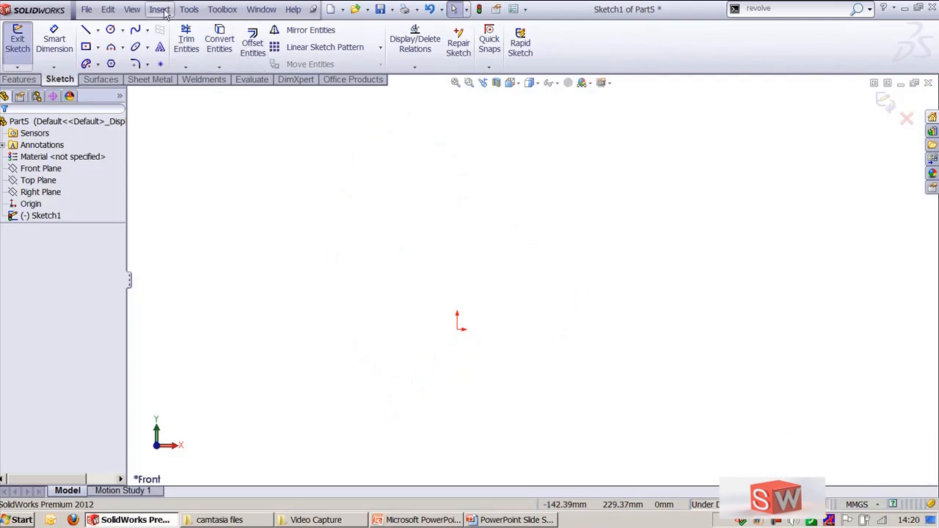
- Sketch a partial ellipse centered on the origin, radii about 125 mm and 86 mm, spanning roughly the upper-right quadrant
{"action": "left_click", "coordinate": [188, 9]}
{"action": "mouse_move", "coordinate": [269, 169]}
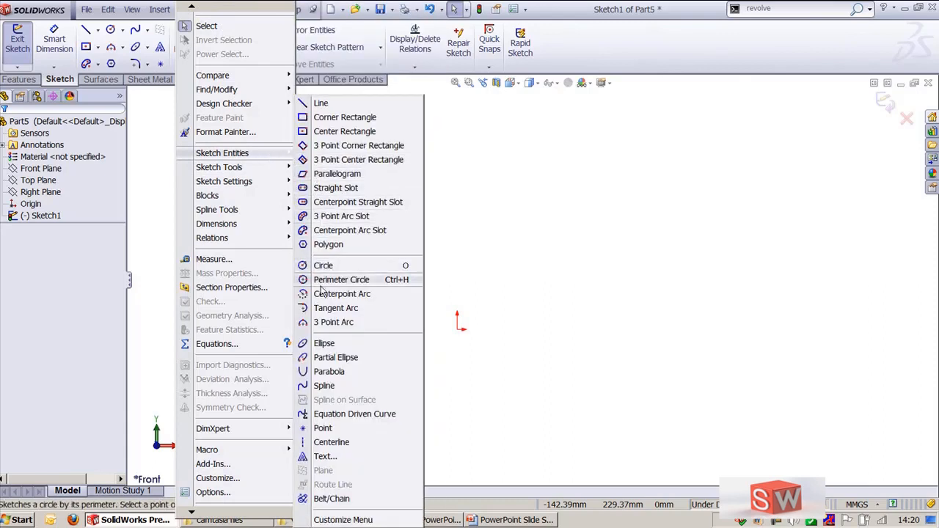
{"action": "left_click", "coordinate": [333, 362]}
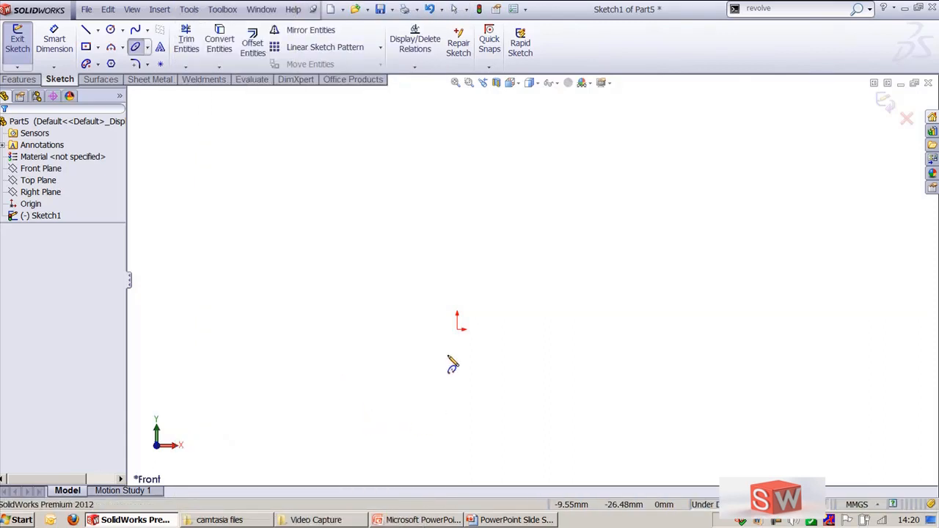
{"action": "left_click", "coordinate": [458, 329]}
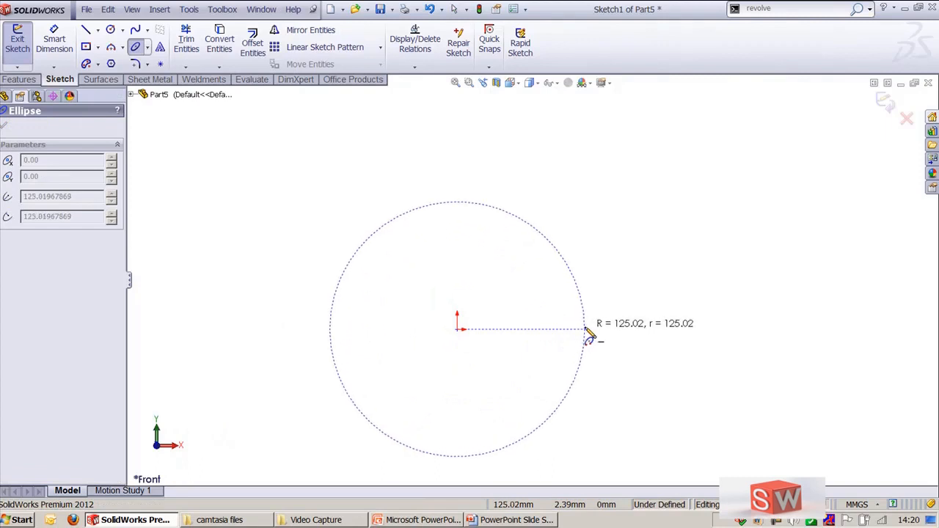
{"action": "left_click", "coordinate": [588, 329]}
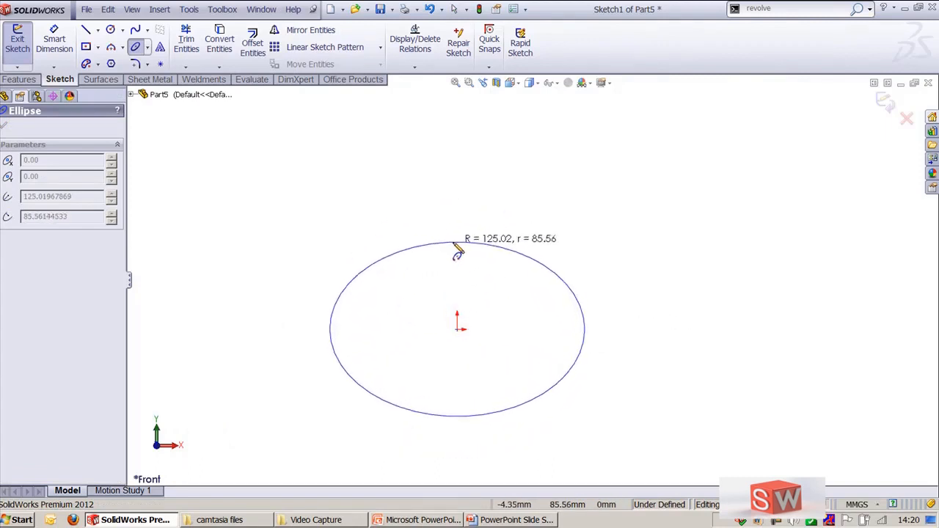
{"action": "left_click", "coordinate": [454, 242]}
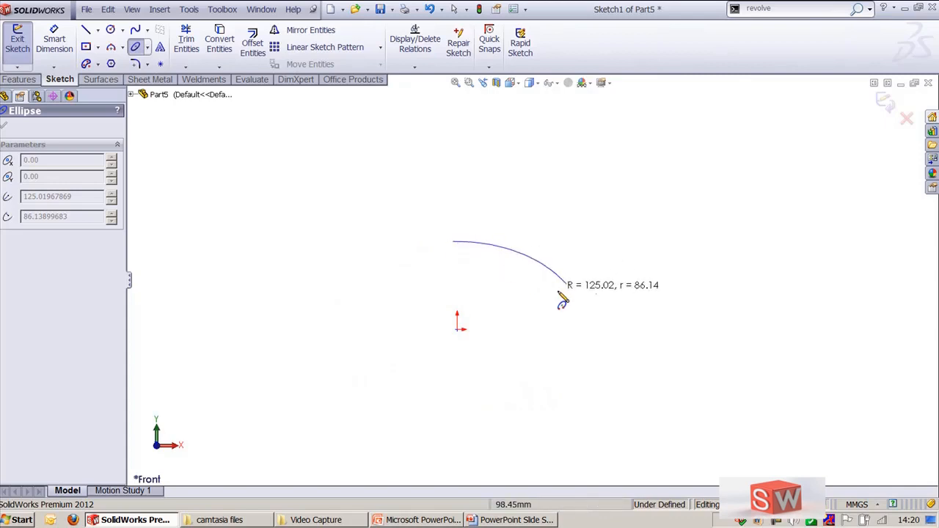
{"action": "left_click", "coordinate": [587, 325]}
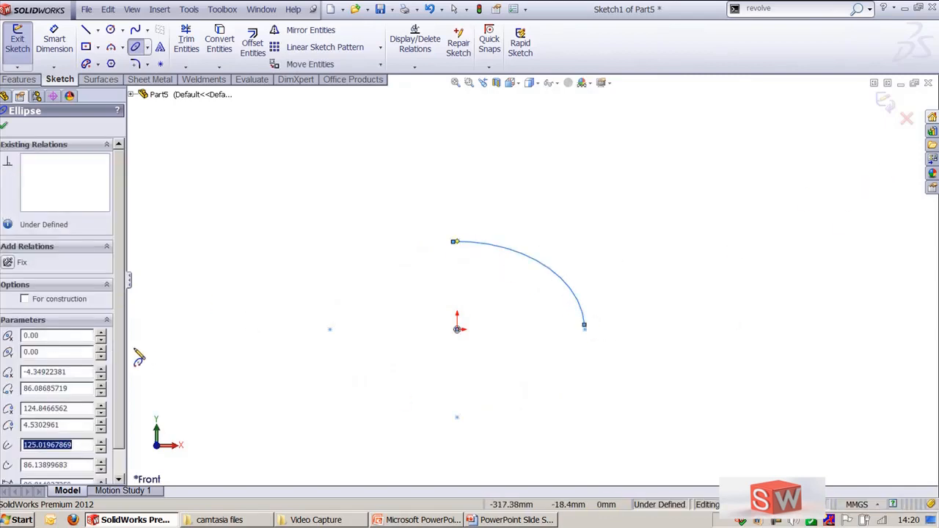
- Increase the partial ellipse's major radius to about 175.02 mm
{"action": "scroll", "coordinate": [116, 370], "scroll_direction": "down", "scroll_amount": 1}
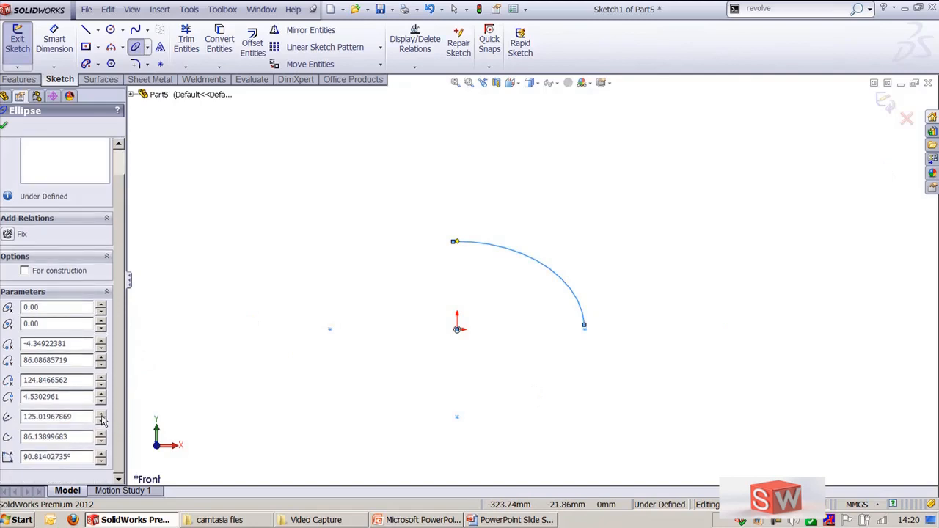
{"action": "left_click", "coordinate": [102, 415]}
{"action": "left_click", "coordinate": [101, 414]}
{"action": "left_click", "coordinate": [102, 414]}
{"action": "left_click", "coordinate": [101, 414]}
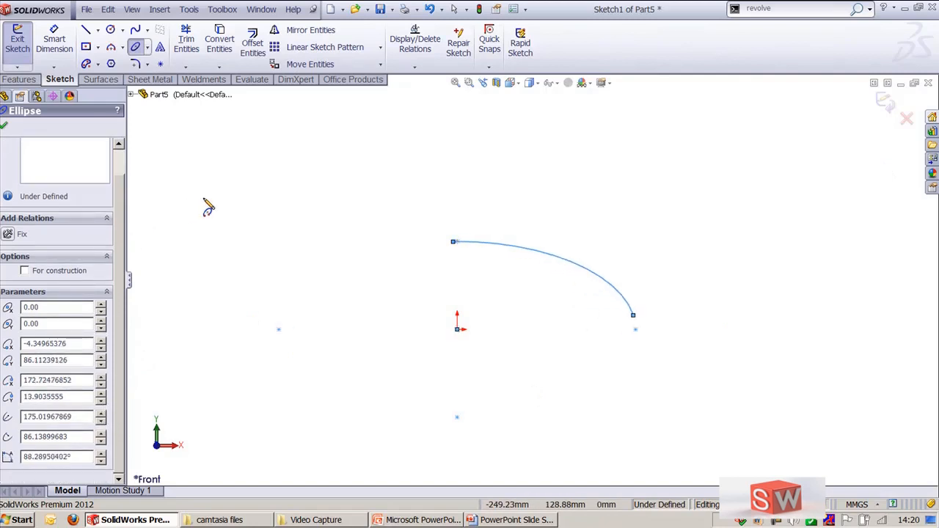
{"action": "key", "text": "Escape"}
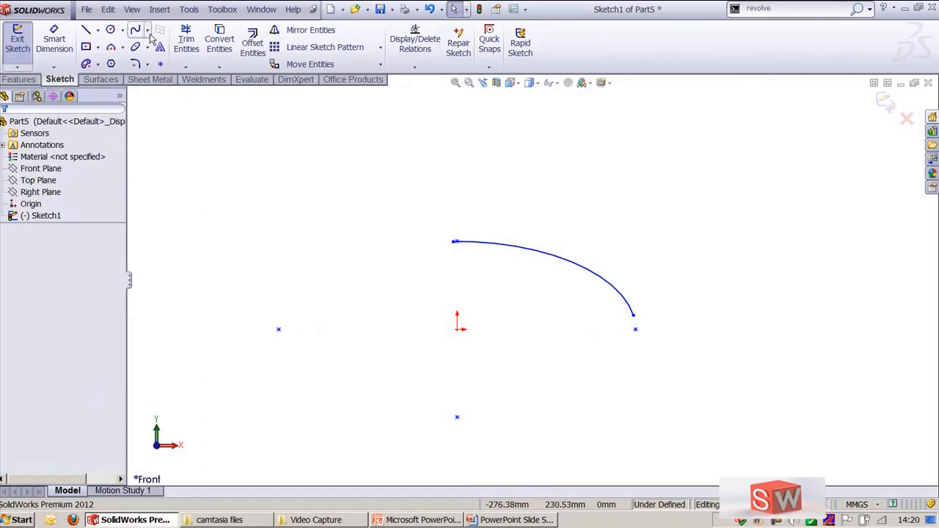
- Sketch an upward-opening parabola focused on the origin, its apex about 127 mm below and its ends about 367 mm right and 365 mm left
{"action": "left_click", "coordinate": [189, 9]}
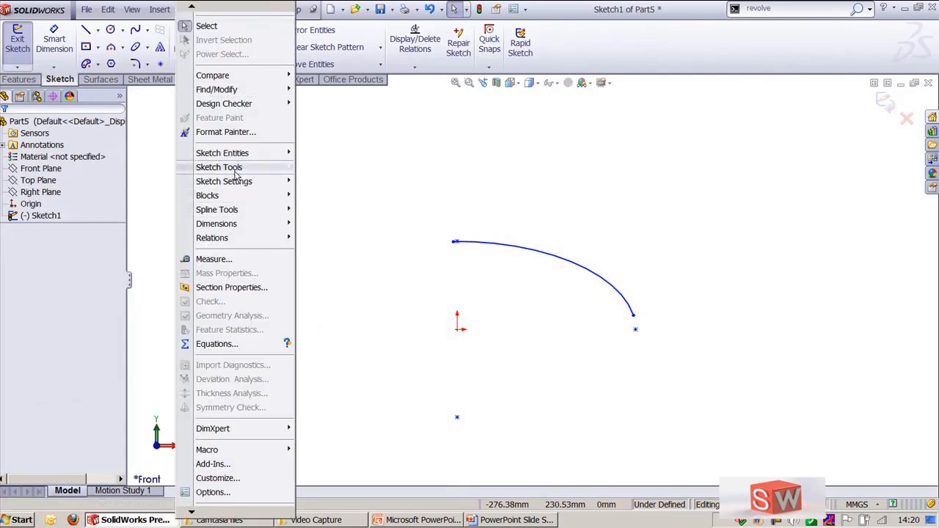
{"action": "mouse_move", "coordinate": [241, 156]}
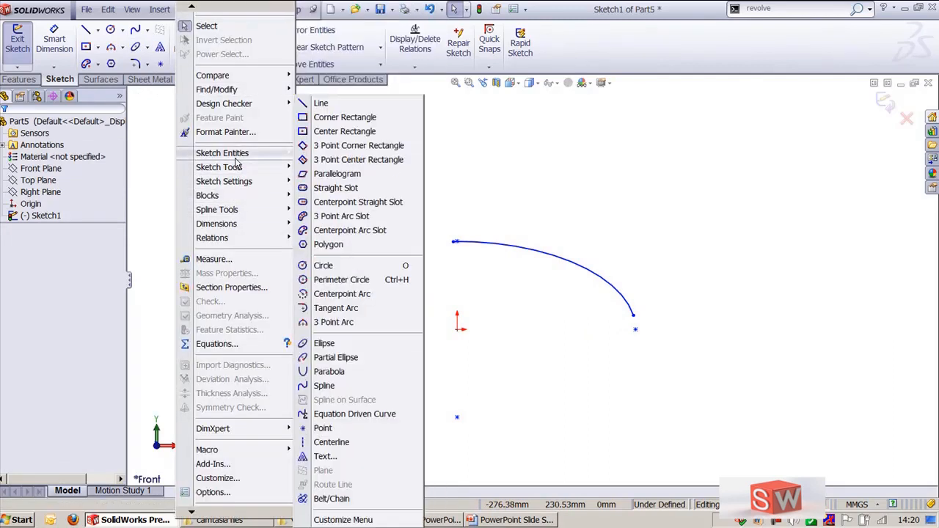
{"action": "left_click", "coordinate": [337, 372]}
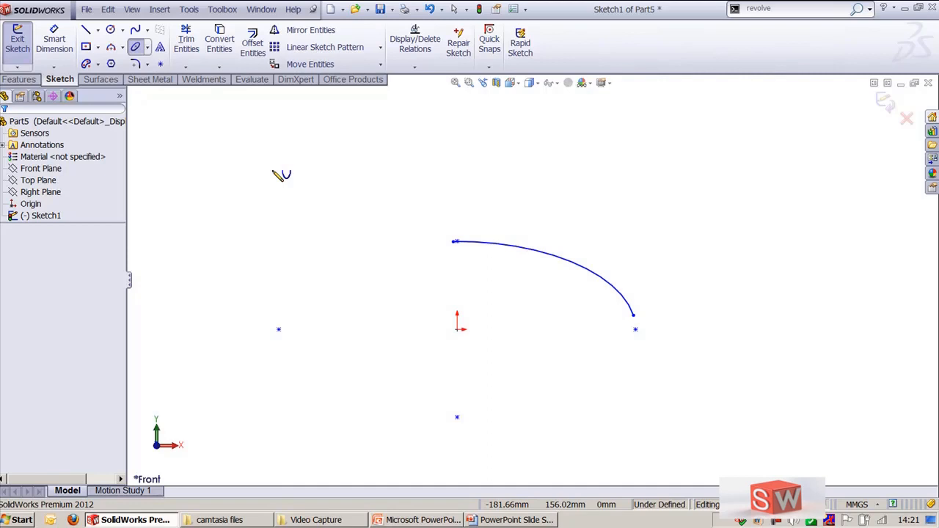
{"action": "scroll", "coordinate": [514, 314], "scroll_direction": "up", "scroll_amount": 2}
{"action": "scroll", "coordinate": [506, 292], "scroll_direction": "down", "scroll_amount": 2}
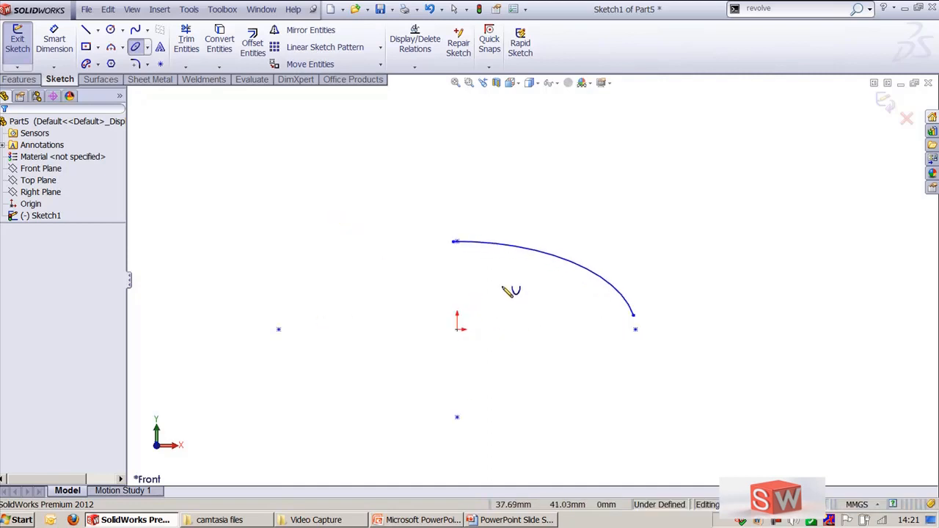
{"action": "middle_click_drag", "start_coordinate": [483, 289], "coordinate": [517, 338], "text": "ctrl"}
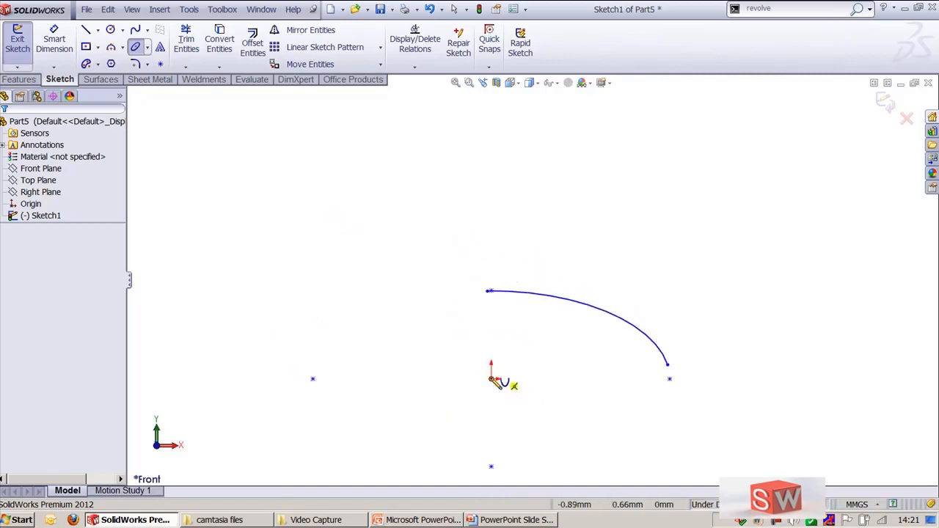
{"action": "left_click", "coordinate": [492, 379]}
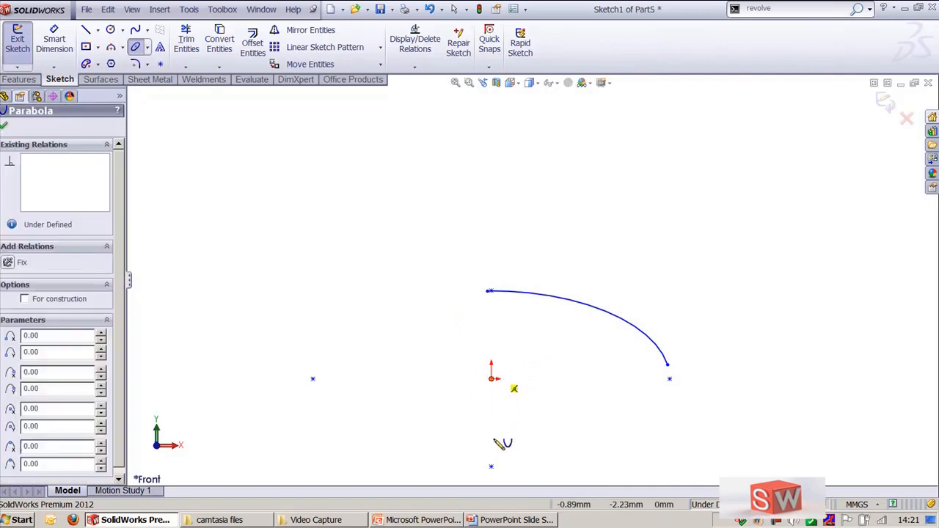
{"action": "middle_click_drag", "start_coordinate": [501, 406], "coordinate": [494, 333], "text": "ctrl"}
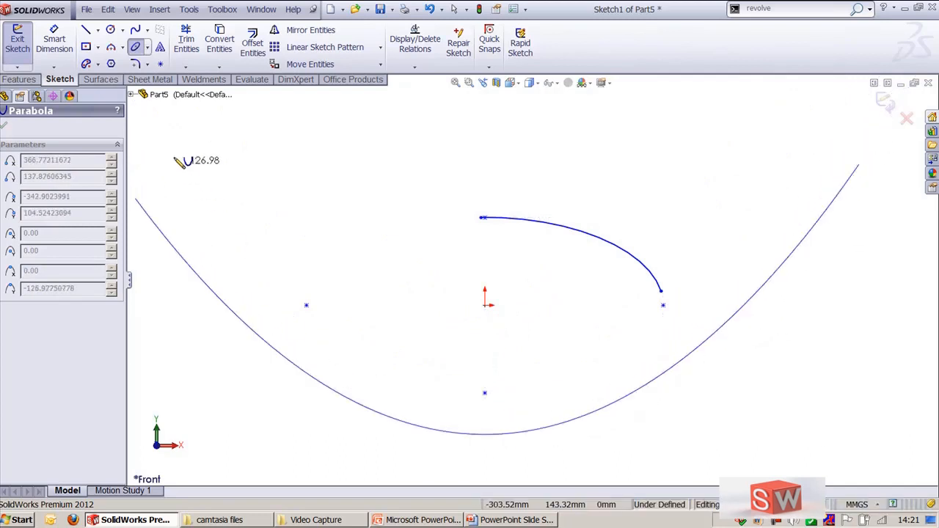
{"action": "middle_click_drag", "start_coordinate": [235, 188], "coordinate": [323, 251], "text": "ctrl"}
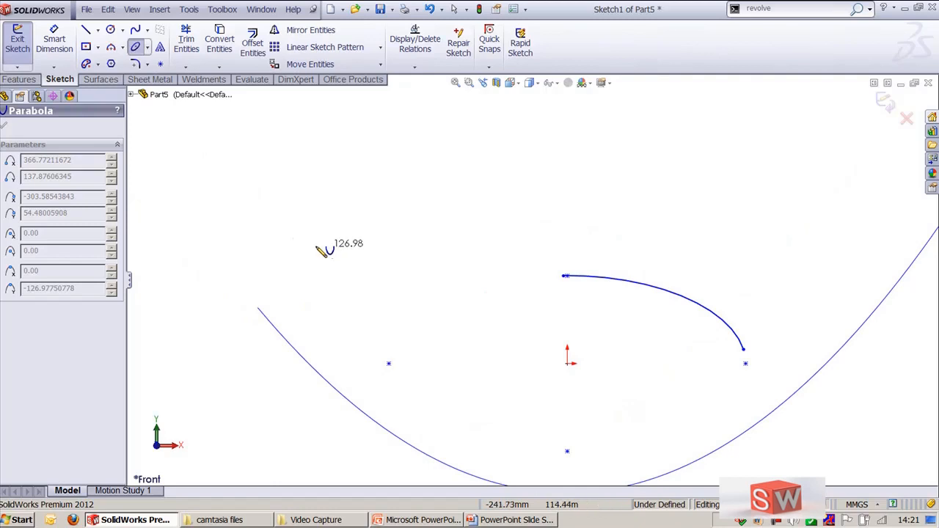
{"action": "left_click", "coordinate": [234, 206]}
{"action": "key", "text": "f"}
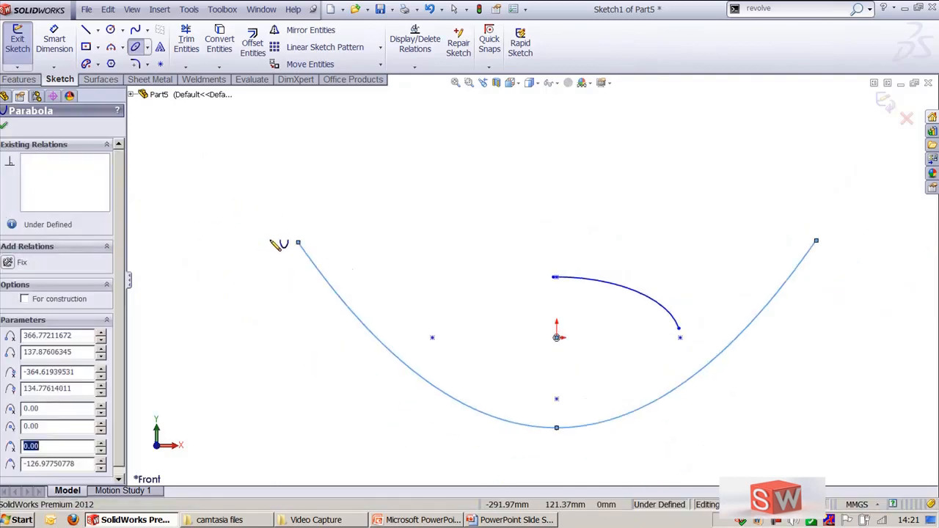
{"action": "key", "text": "Escape"}
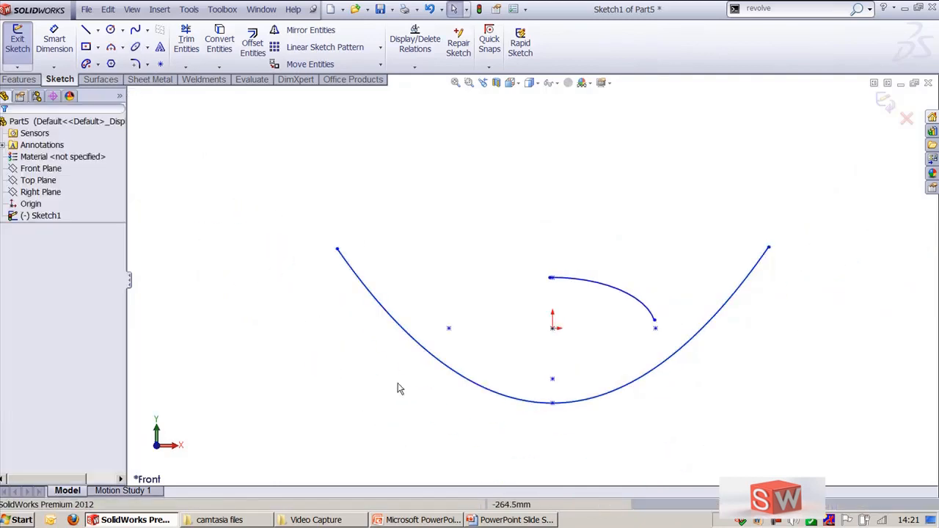
- Delete the parabola and the partial ellipse to empty the sketch
{"action": "left_click", "coordinate": [424, 358]}
{"action": "left_click", "coordinate": [392, 388]}
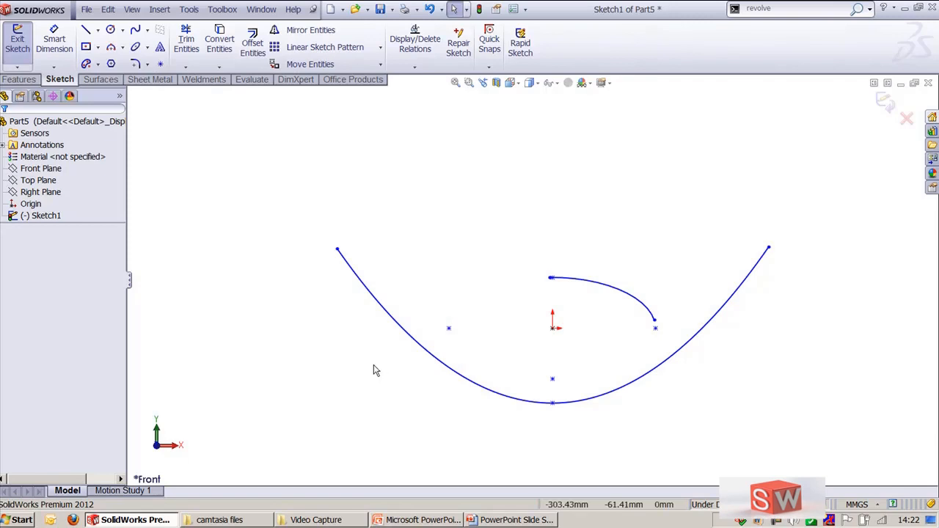
{"action": "left_click", "coordinate": [359, 286]}
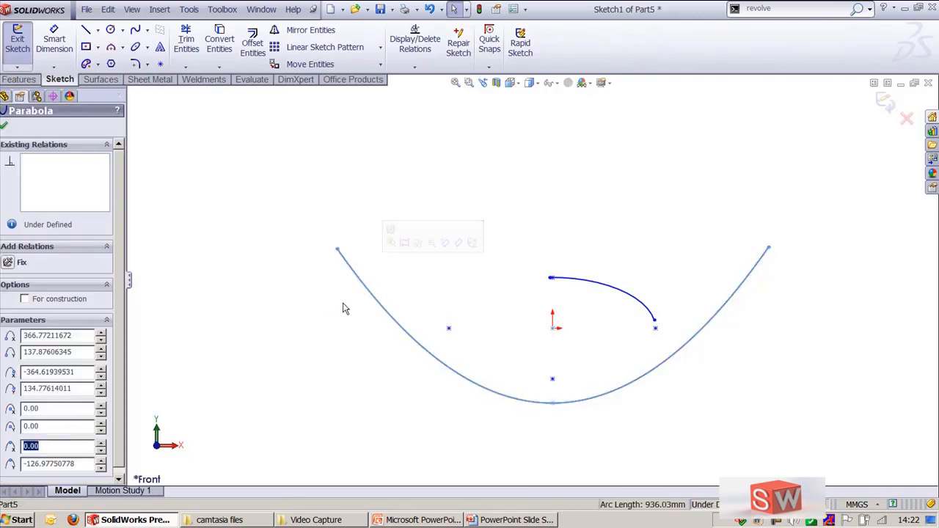
{"action": "key", "text": "Delete"}
{"action": "left_click", "coordinate": [599, 281]}
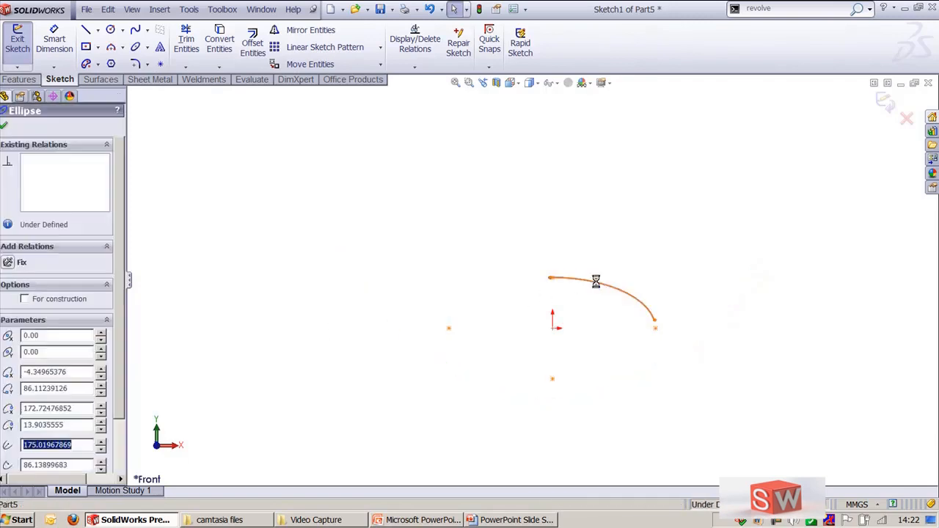
{"action": "key", "text": "Delete"}
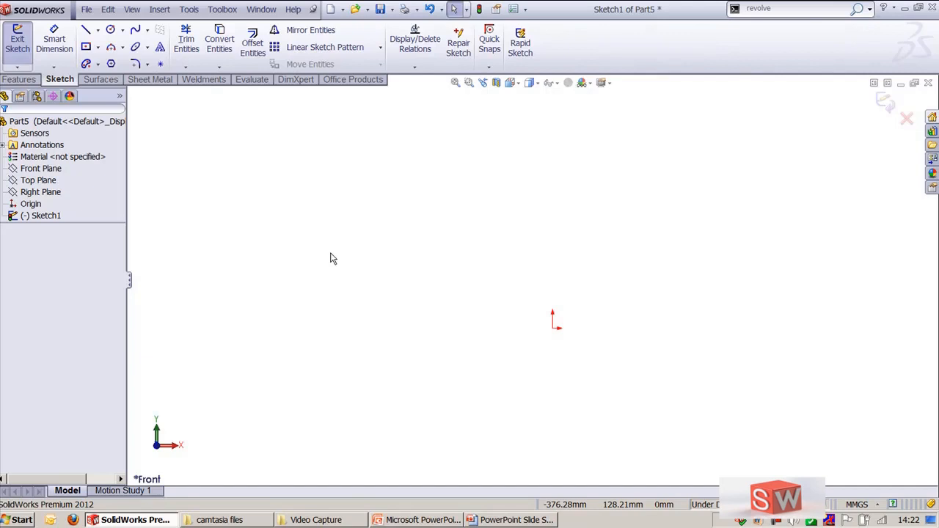
- Sketch a closed six-point spline around the origin, starting at about X -331 mm, Y 93 mm, with a perimeter of about 2034 mm
{"action": "left_click", "coordinate": [137, 31]}
{"action": "scroll", "coordinate": [315, 296], "scroll_direction": "up", "scroll_amount": 3}
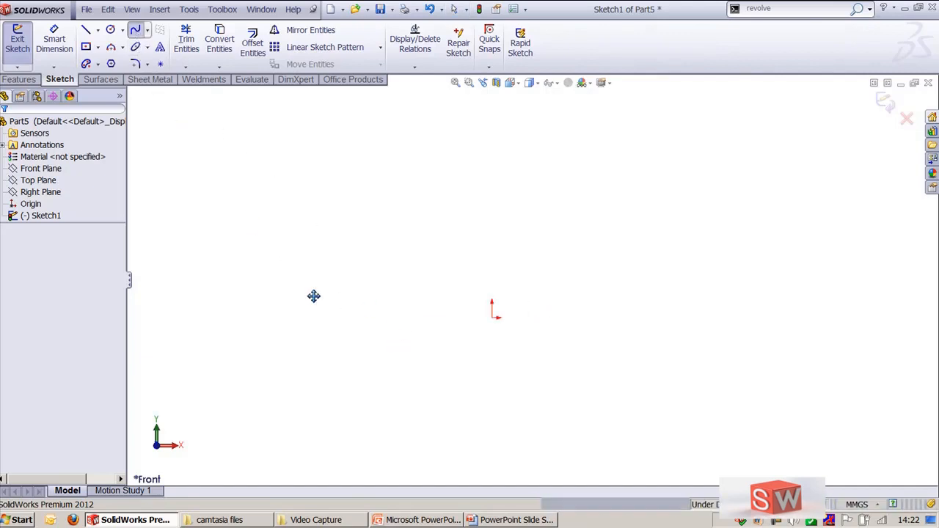
{"action": "left_click", "coordinate": [251, 246]}
{"action": "left_click", "coordinate": [430, 181]}
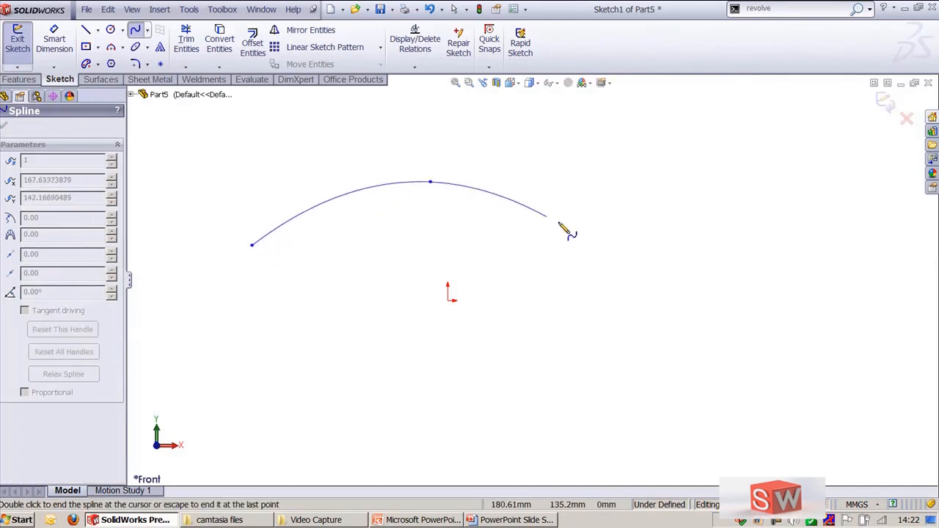
{"action": "left_click", "coordinate": [693, 294]}
{"action": "left_click", "coordinate": [658, 415]}
{"action": "left_click", "coordinate": [480, 438]}
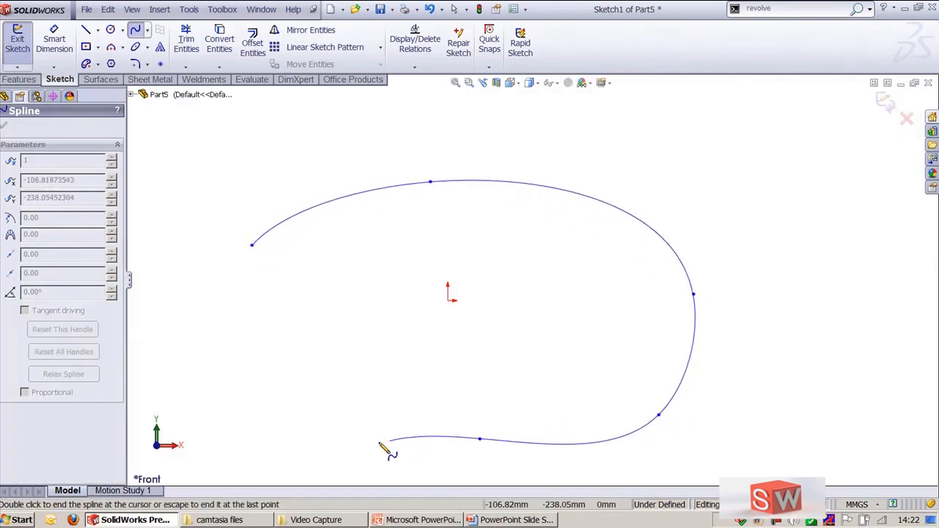
{"action": "left_click", "coordinate": [275, 399]}
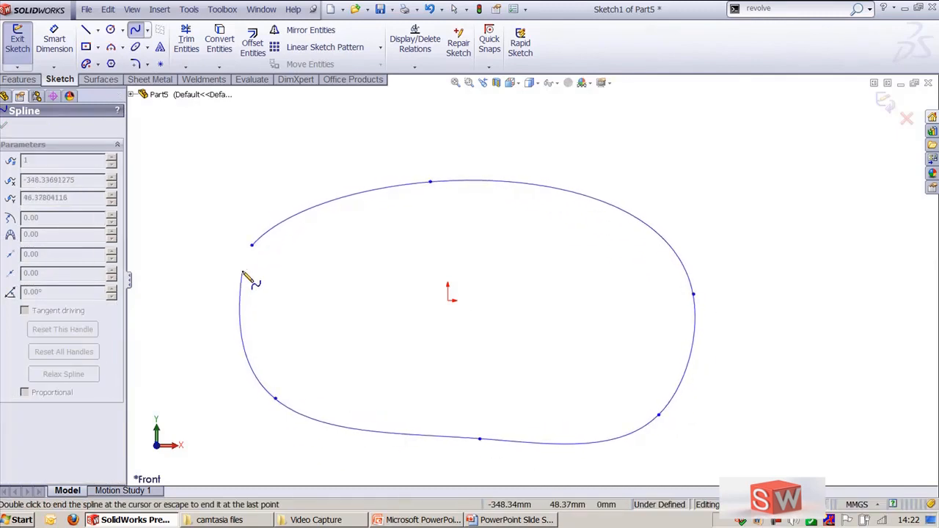
{"action": "left_click", "coordinate": [252, 246]}
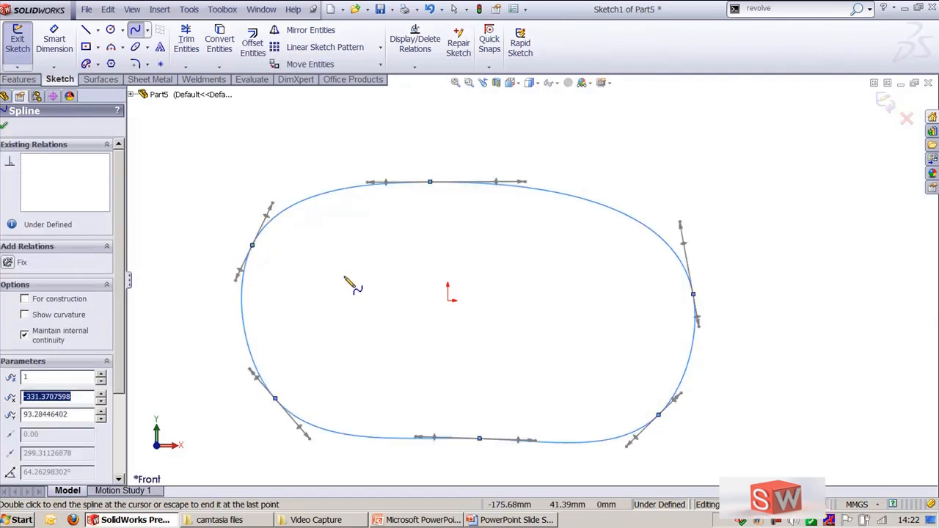
{"action": "key", "text": "Escape"}
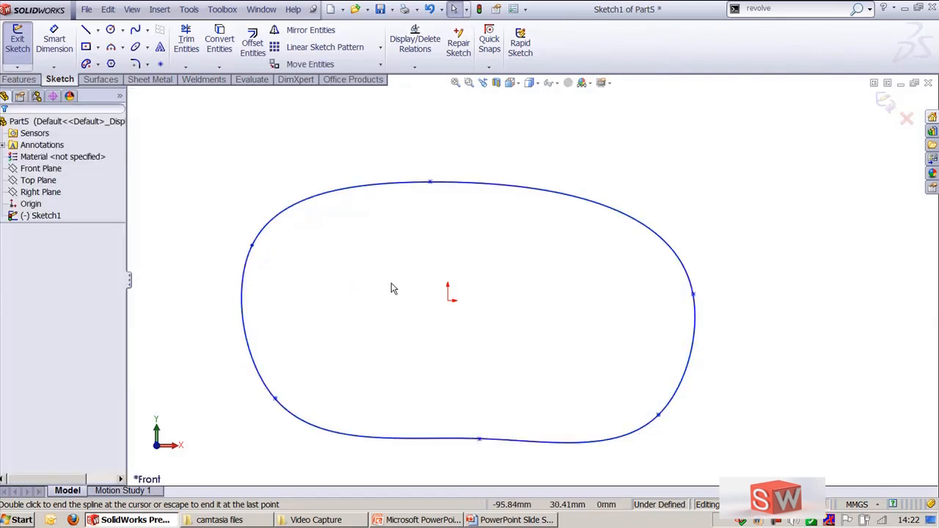
- Show the closed spline's curvature comb with scale 25 and density 96
{"action": "middle_click_drag", "start_coordinate": [391, 283], "coordinate": [447, 270], "text": "ctrl"}
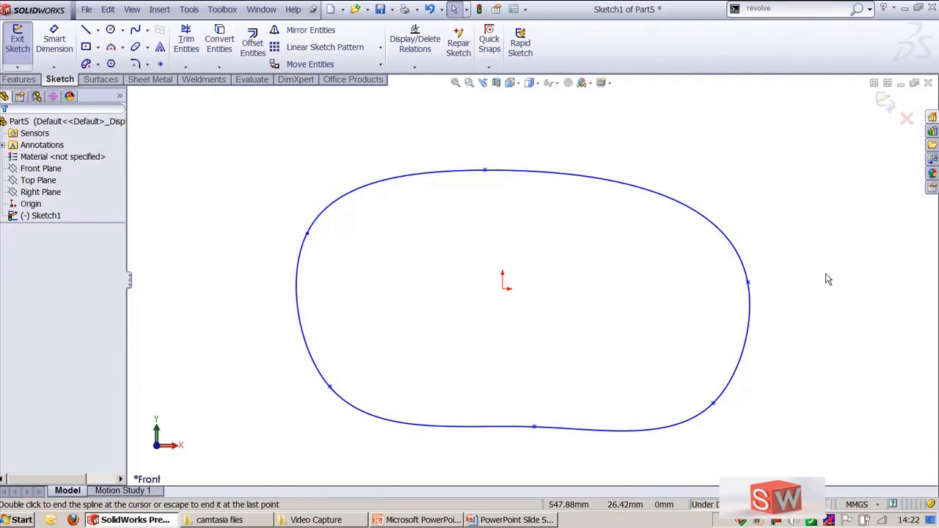
{"action": "left_click", "coordinate": [606, 183]}
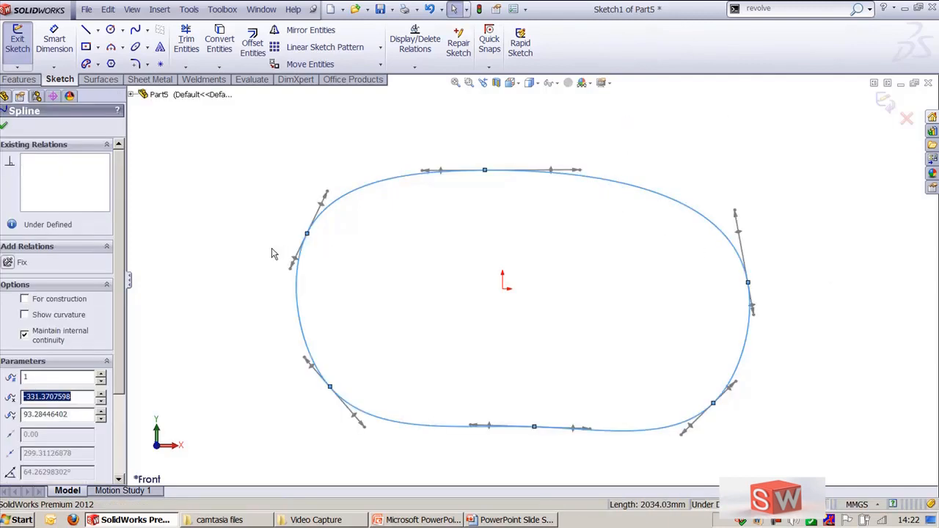
{"action": "left_click", "coordinate": [62, 318]}
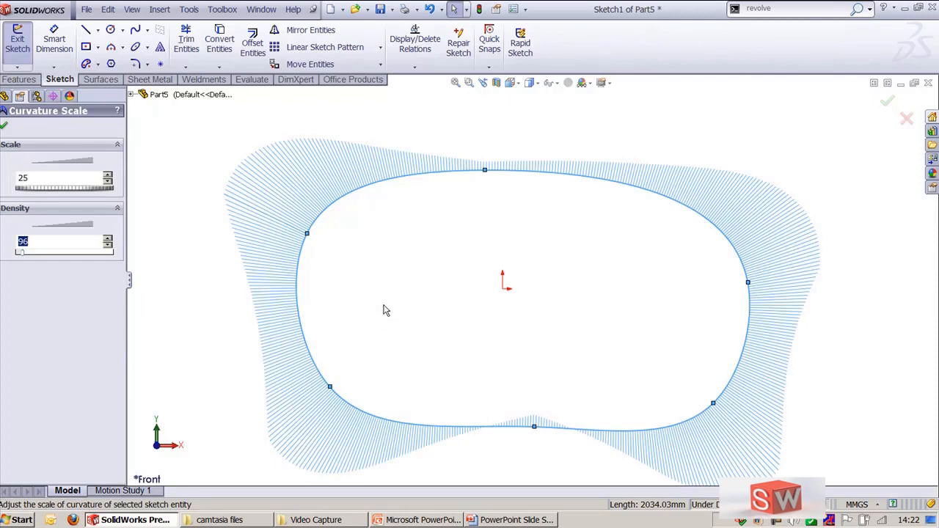
{"action": "left_click", "coordinate": [4, 126]}
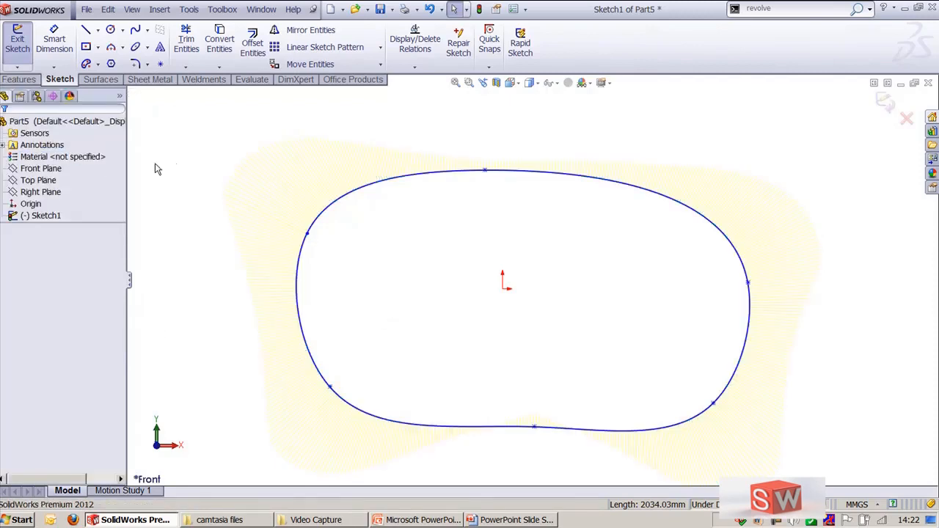
- Turn off the closed spline's curvature display and review its remaining parameters
{"action": "left_click", "coordinate": [323, 213]}
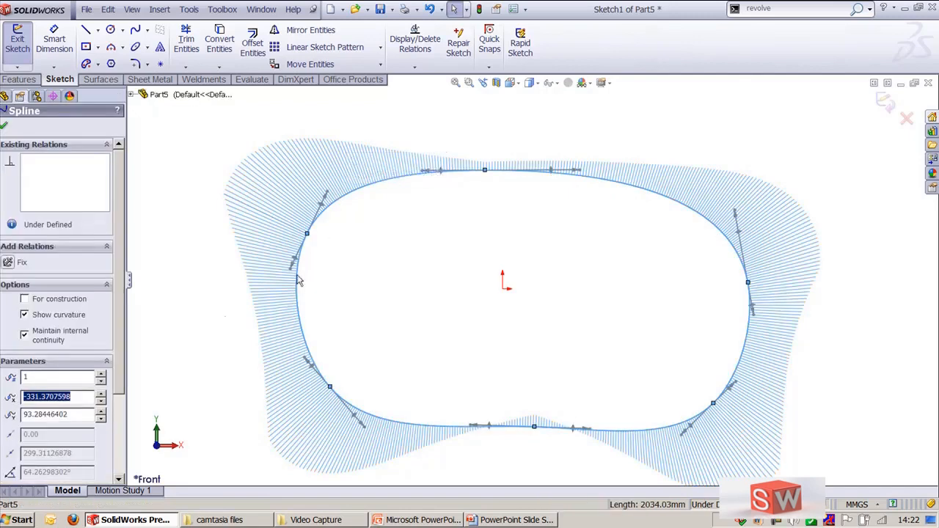
{"action": "left_click", "coordinate": [25, 315]}
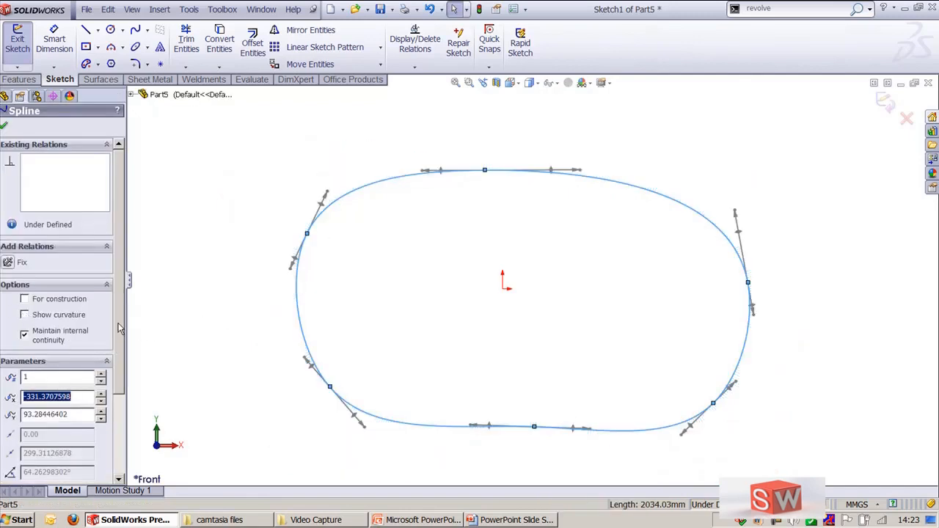
{"action": "scroll", "coordinate": [123, 435], "scroll_direction": "down", "scroll_amount": 4}
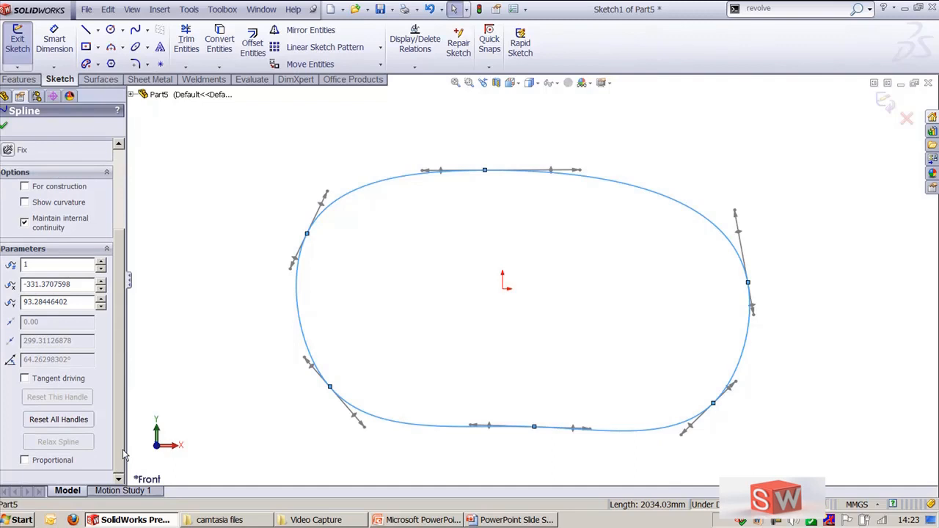
{"action": "left_click", "coordinate": [4, 126]}
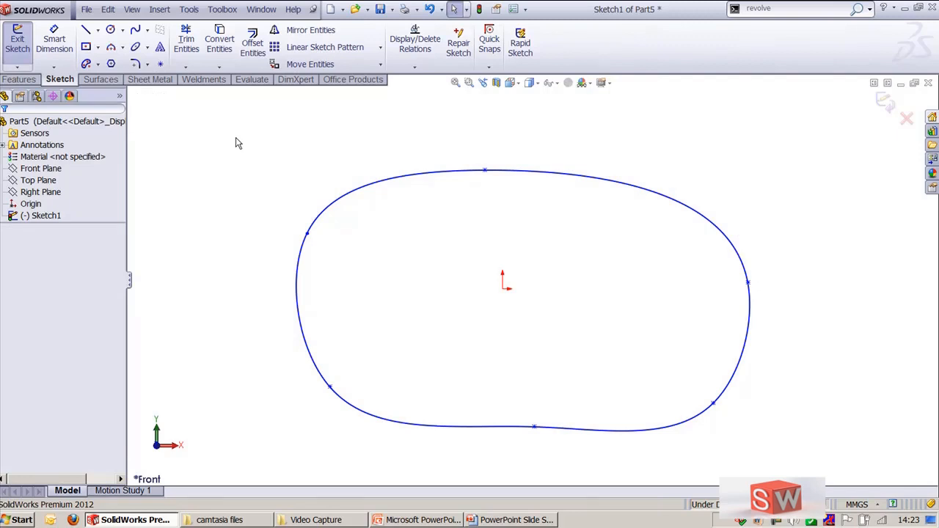
{"action": "left_click", "coordinate": [189, 9]}
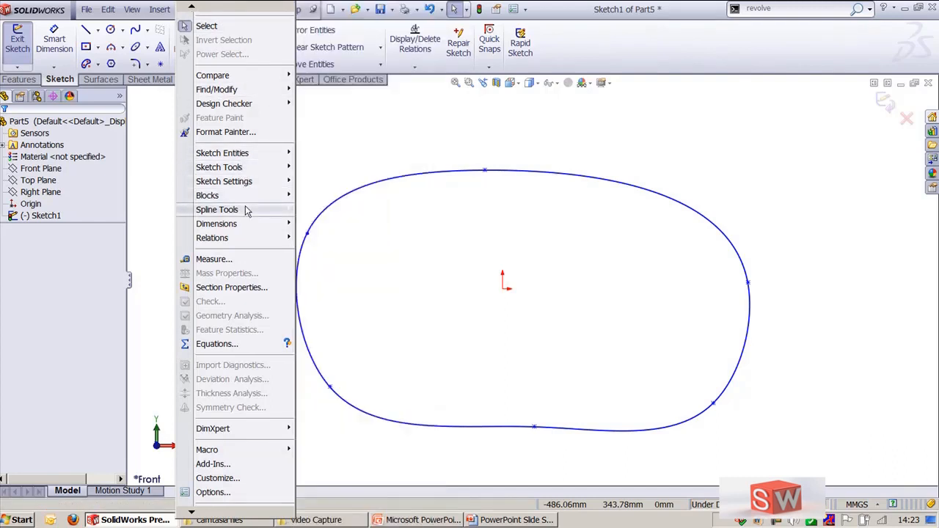
{"action": "mouse_move", "coordinate": [248, 211]}
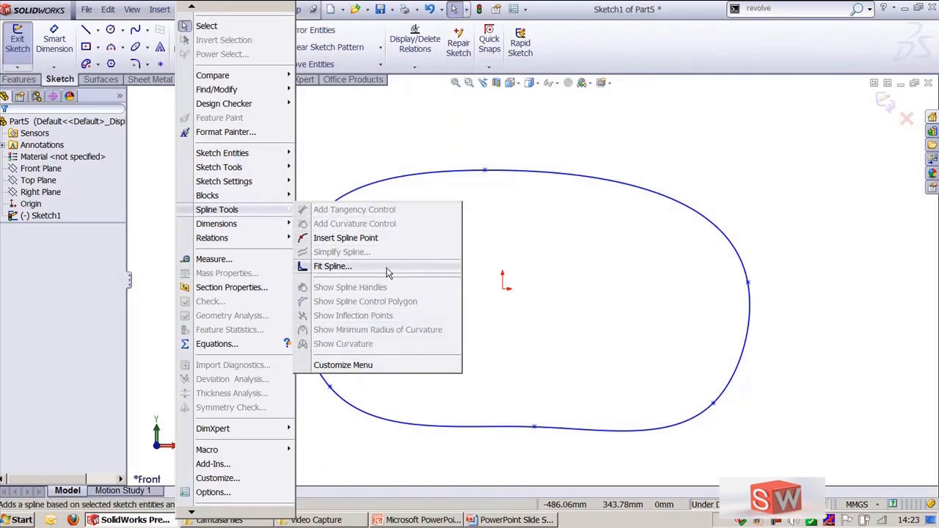
{"action": "left_click", "coordinate": [629, 66]}
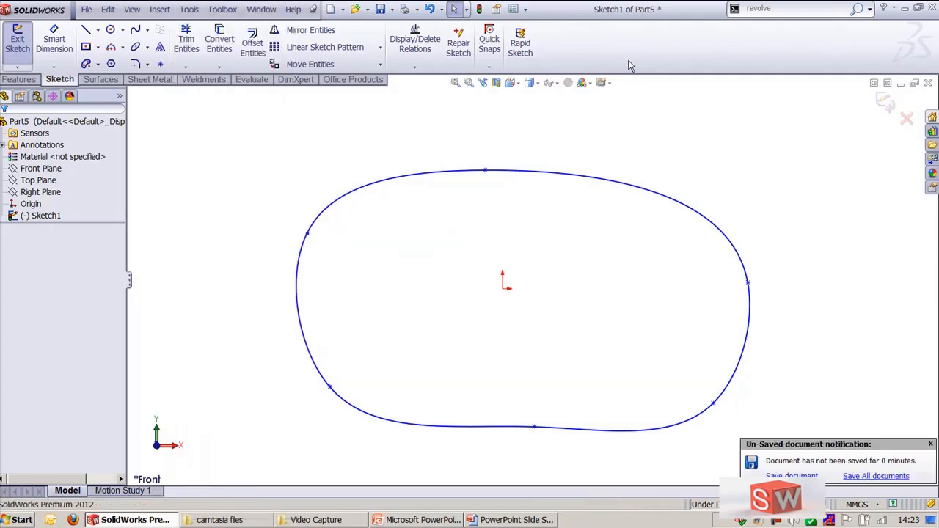